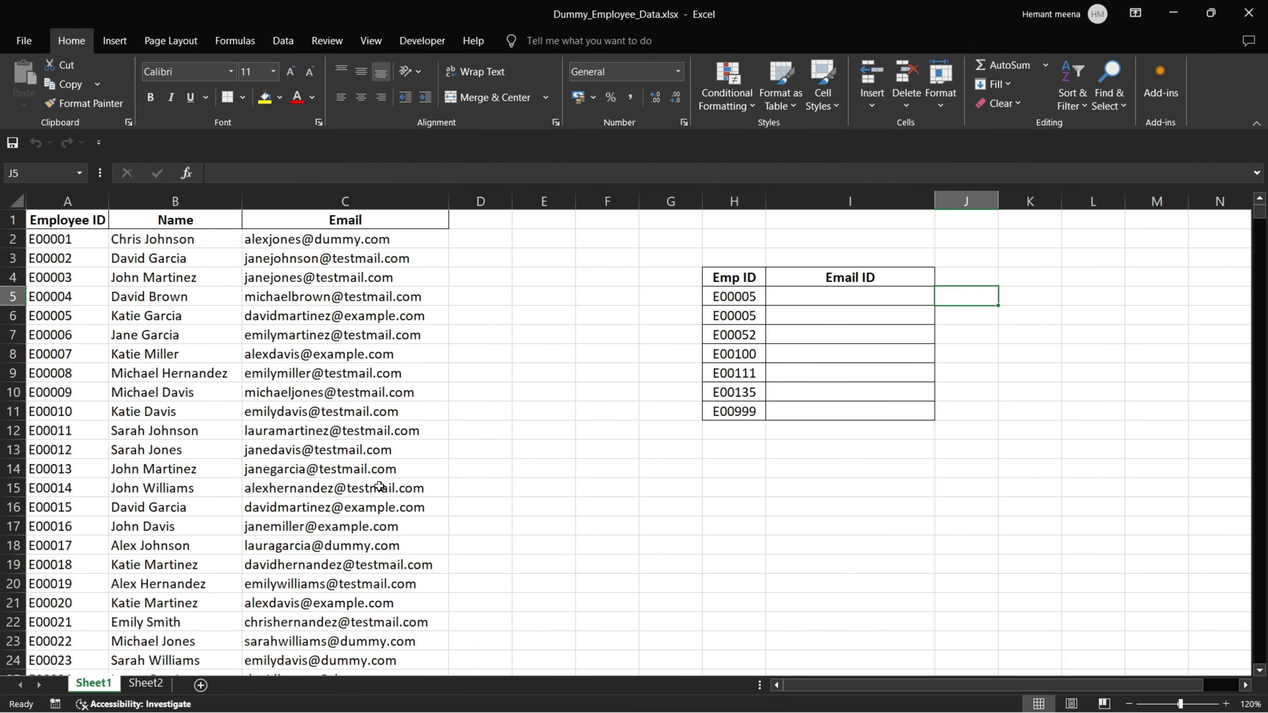
# Examine the employee records and the Emp ID lookup table on Sheet1, plus the Emp ID table on Sheet2
pyautogui.scroll(-3, 395, 490)
pyautogui.scroll(3, 370, 490)
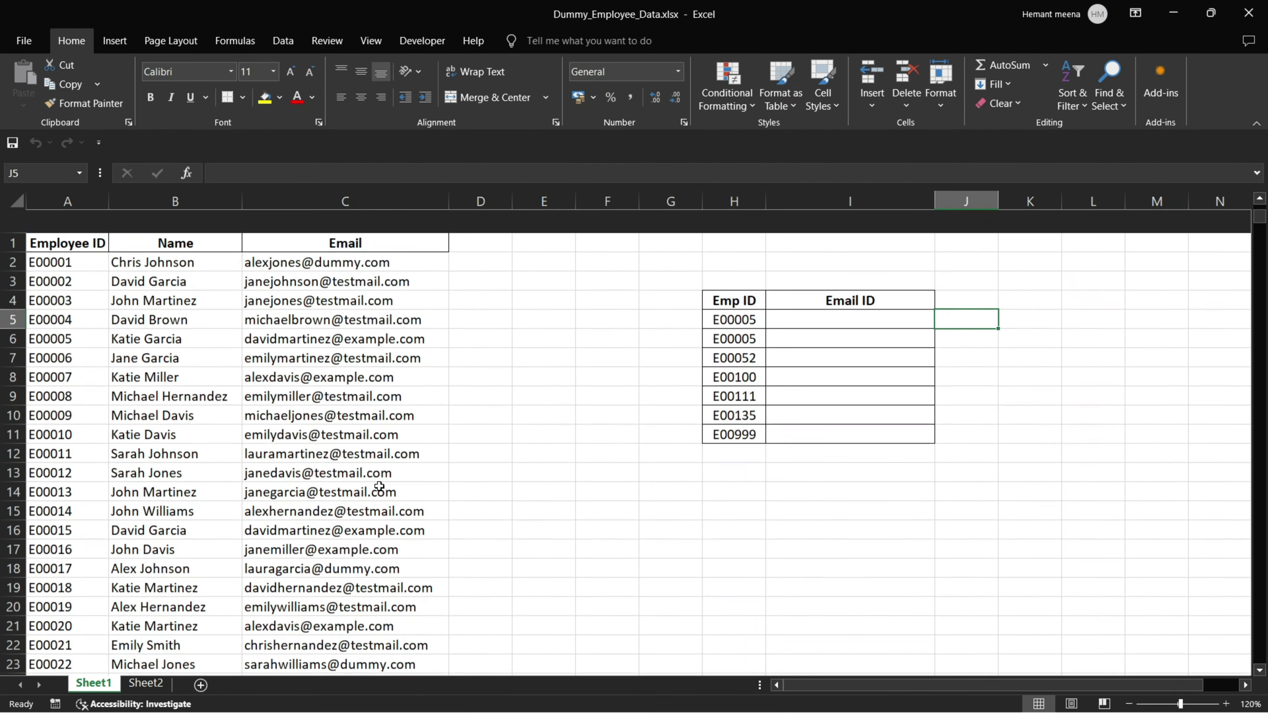
pyautogui.click(55, 239)
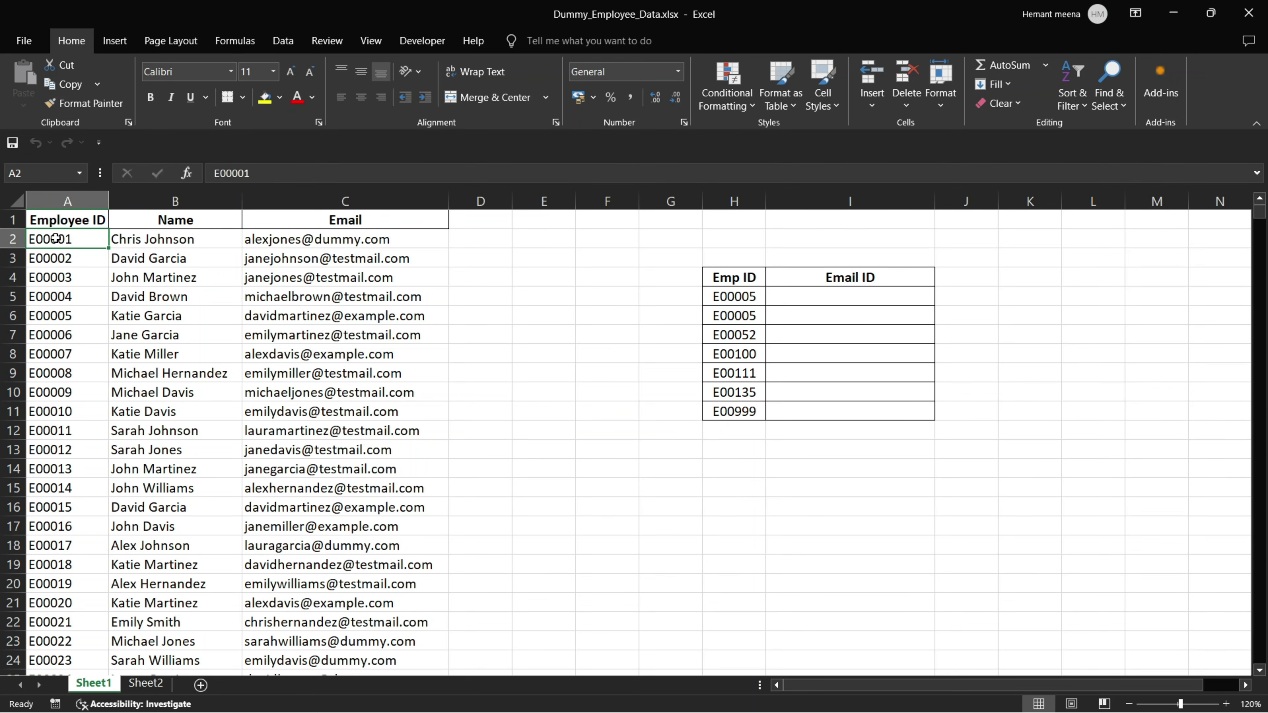
pyautogui.hotkey('ctrl', 'shift', 'Down')
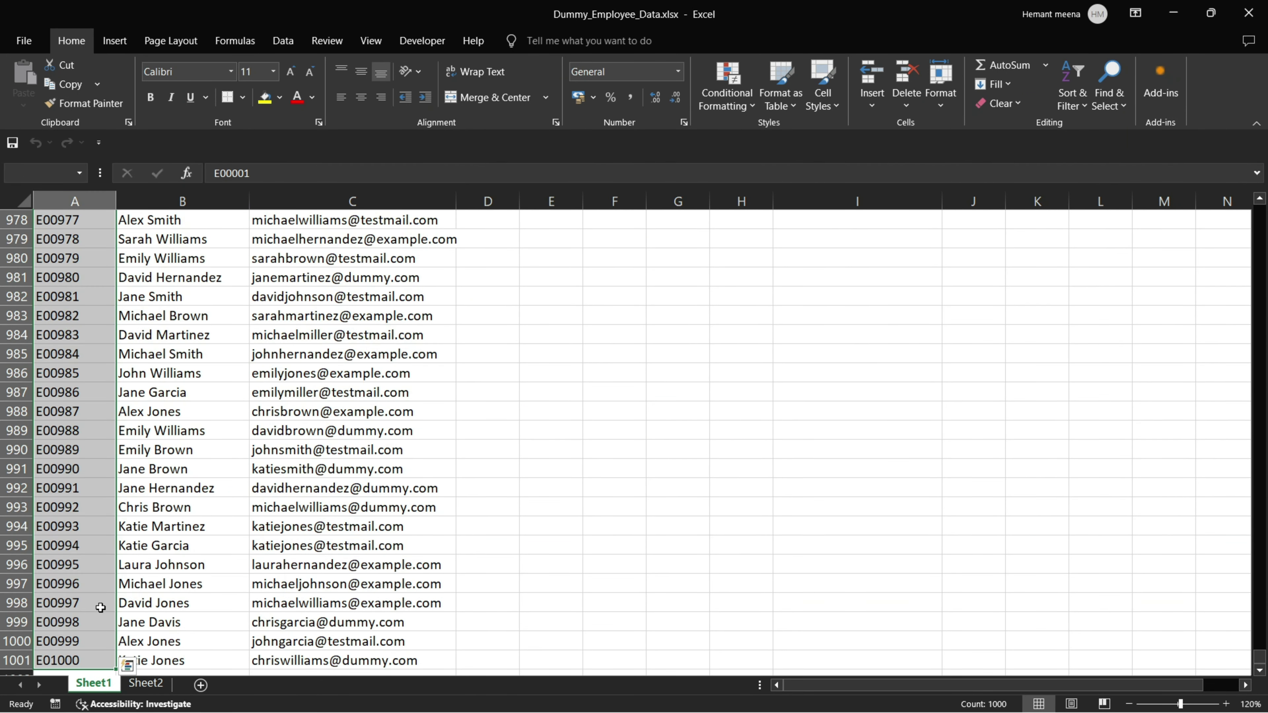
pyautogui.hotkey('ctrl', 'shift', 'Up')
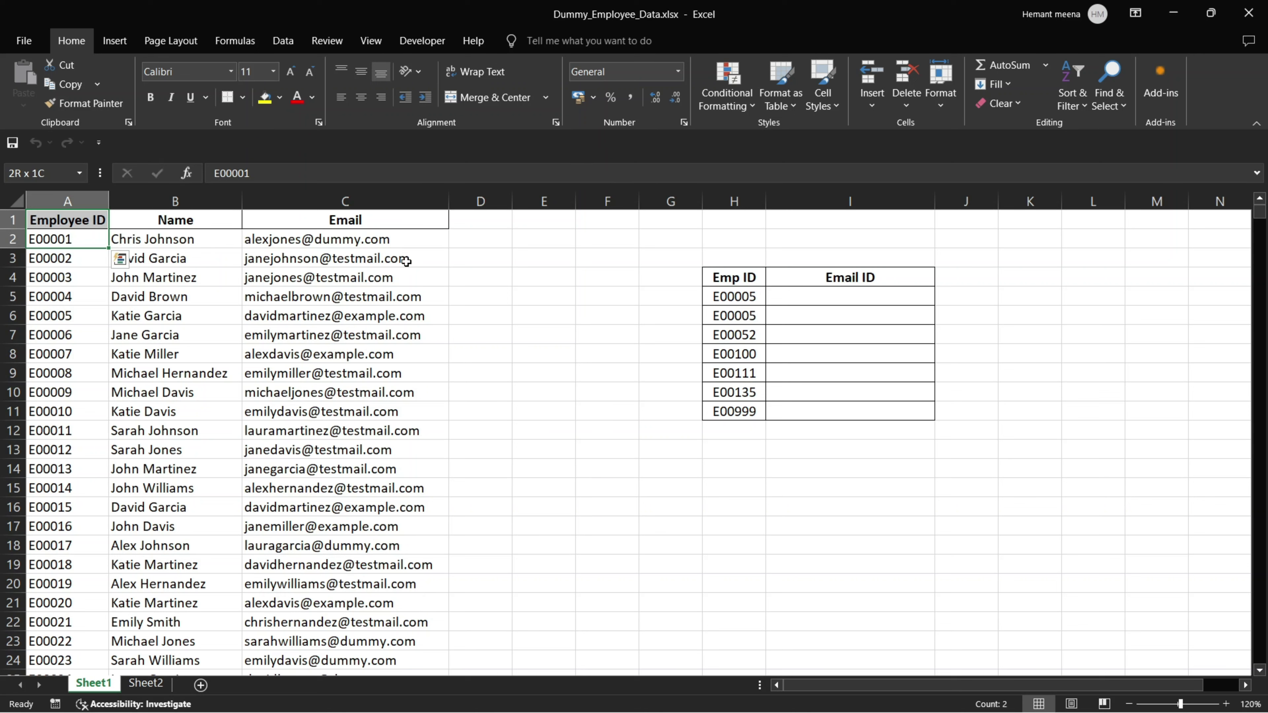
pyautogui.click(477, 238)
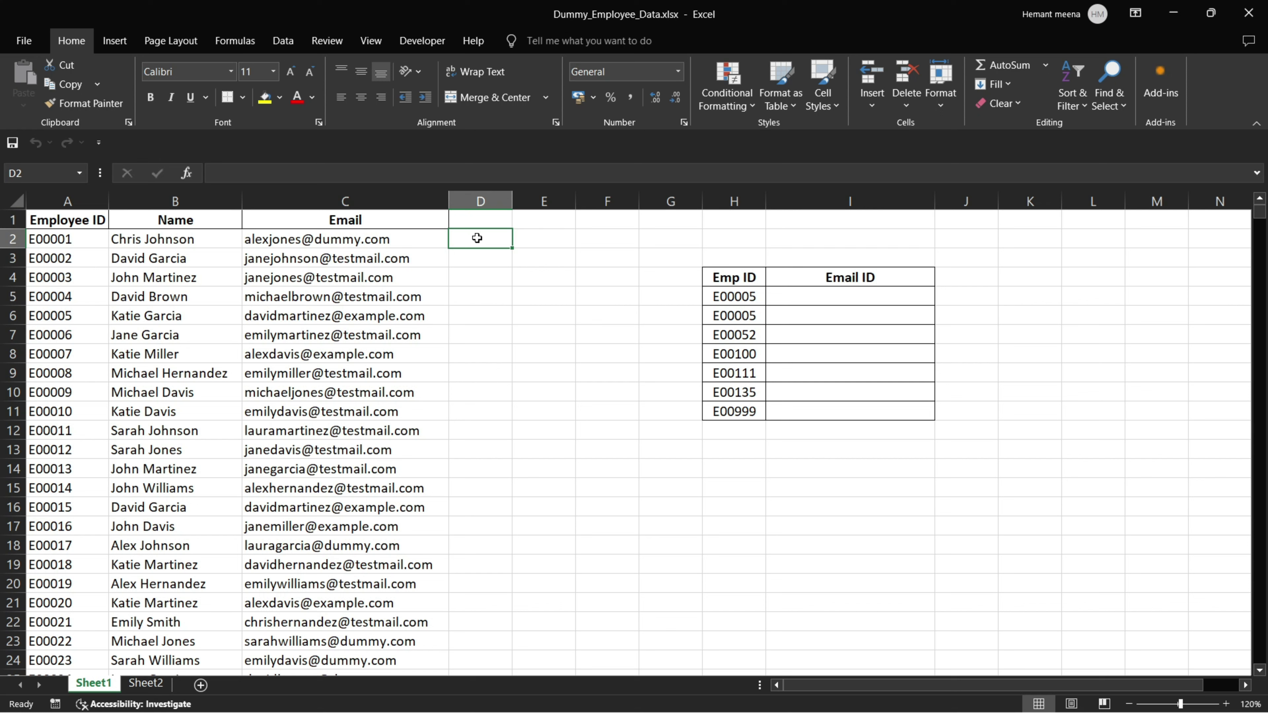
pyautogui.click(787, 299)
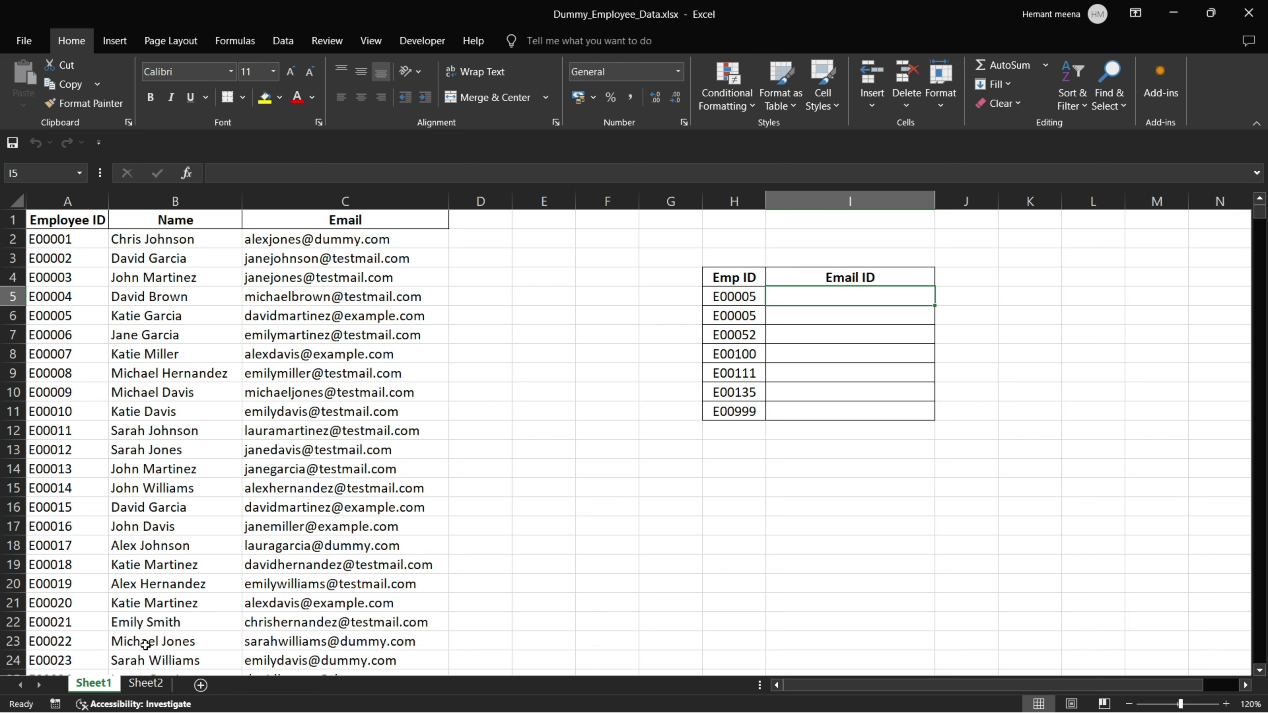
pyautogui.click(147, 692)
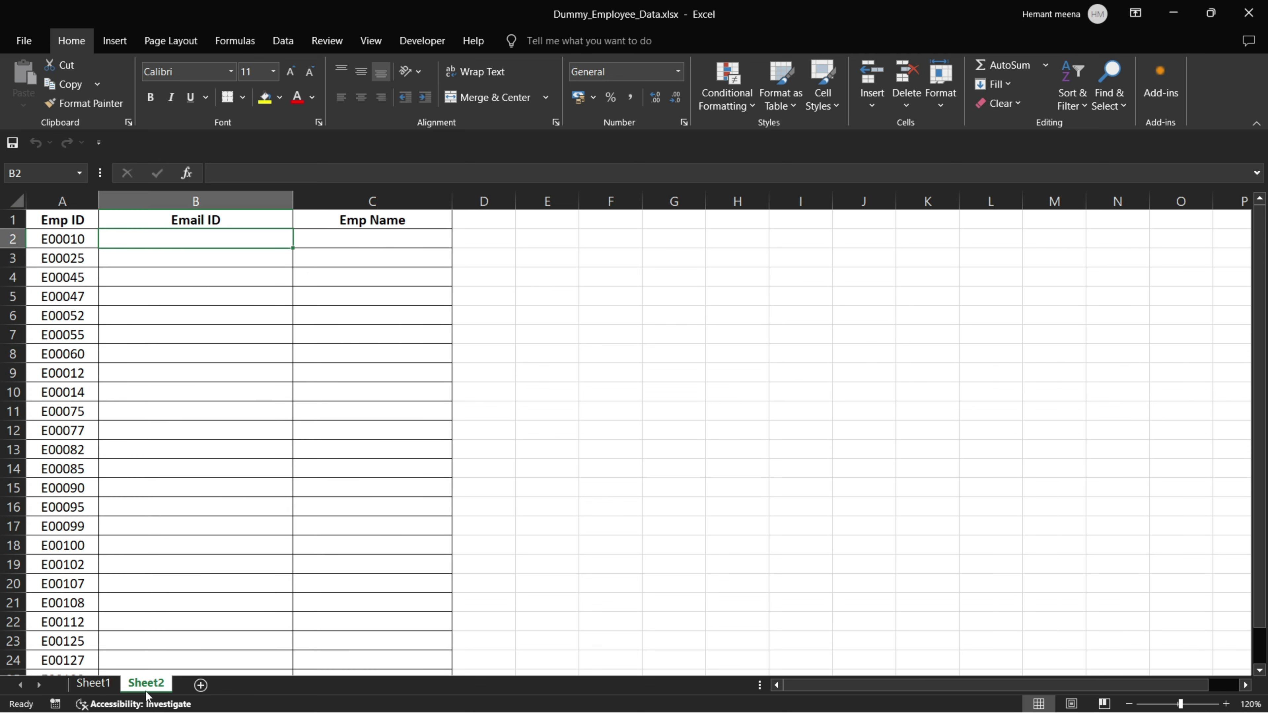
pyautogui.scroll(-8, 497, 519)
pyautogui.scroll(8, 498, 519)
pyautogui.click(94, 683)
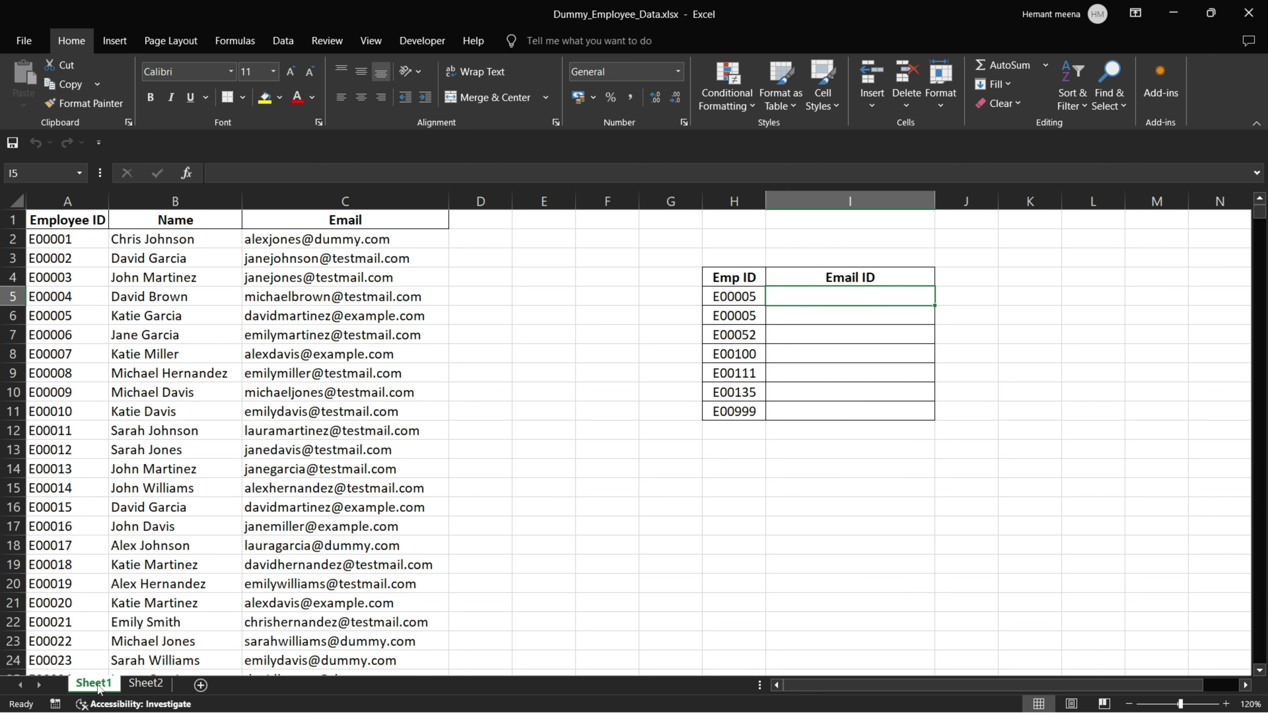
pyautogui.click(153, 683)
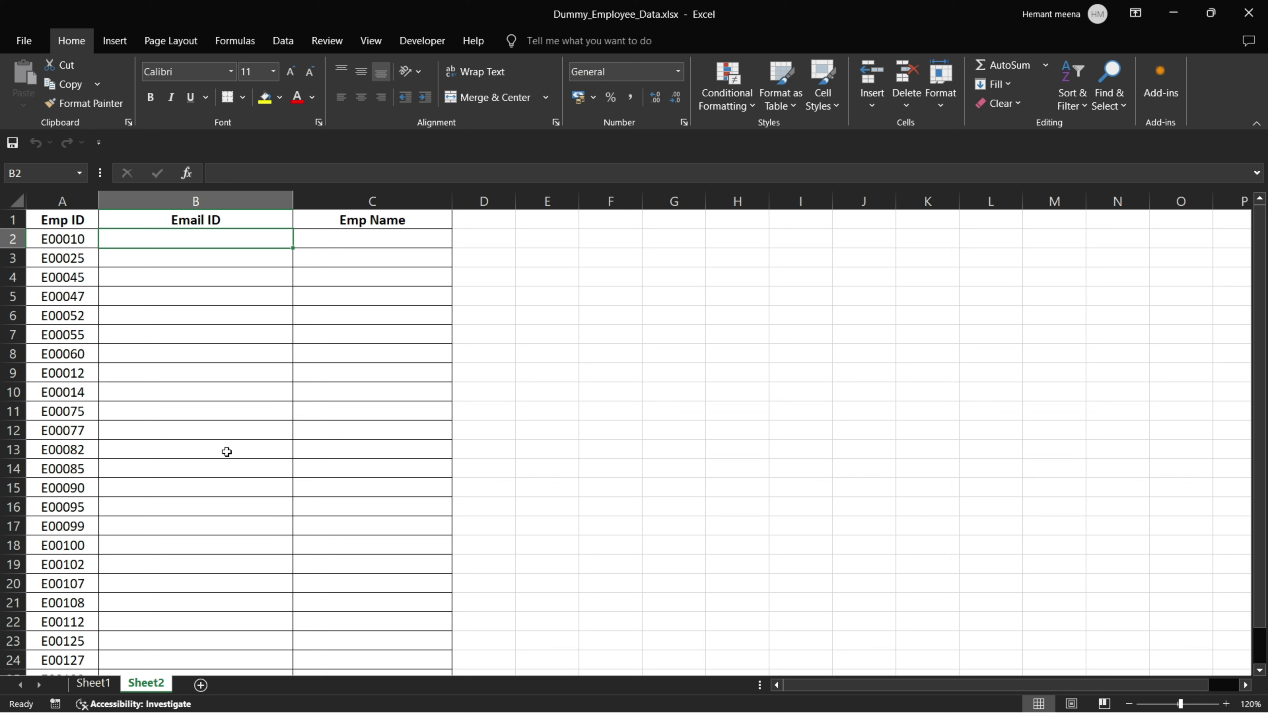
pyautogui.click(95, 683)
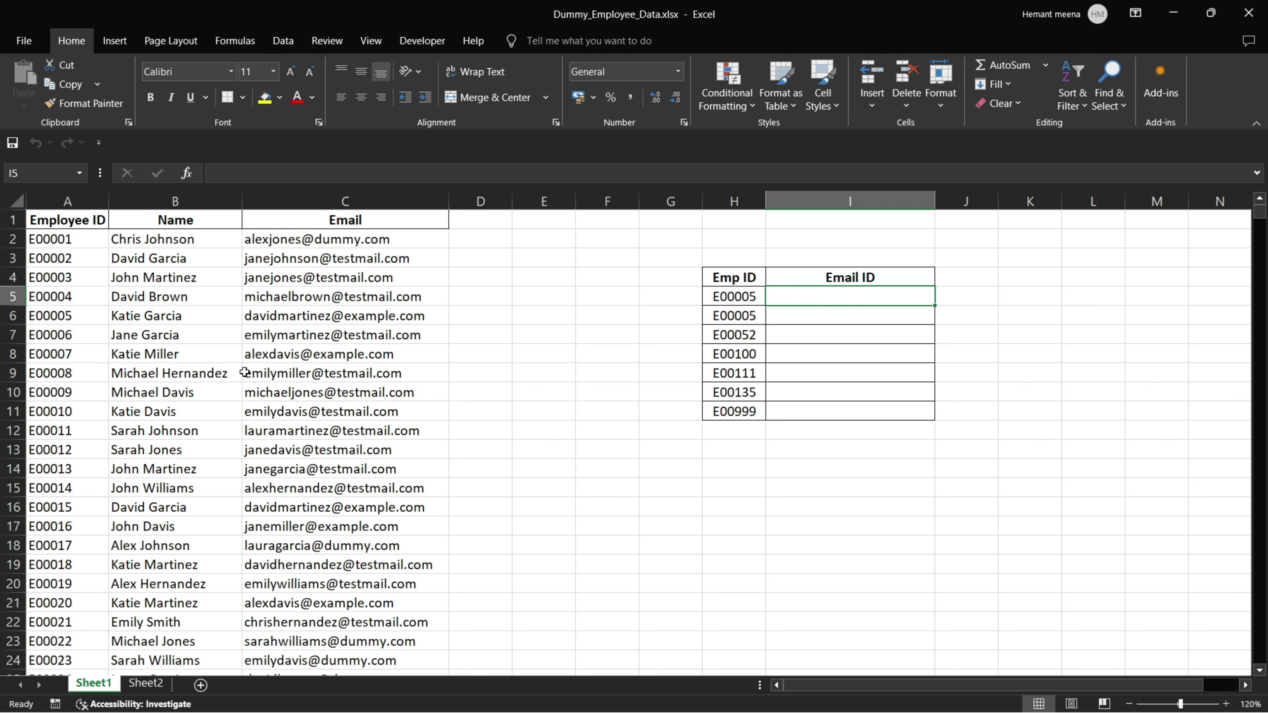
pyautogui.scroll(-3, 222, 389)
pyautogui.scroll(3, 222, 389)
# Start a VLOOKUP formula in cell I5 of Sheet1 with A2 as the lookup value
pyautogui.write('=')
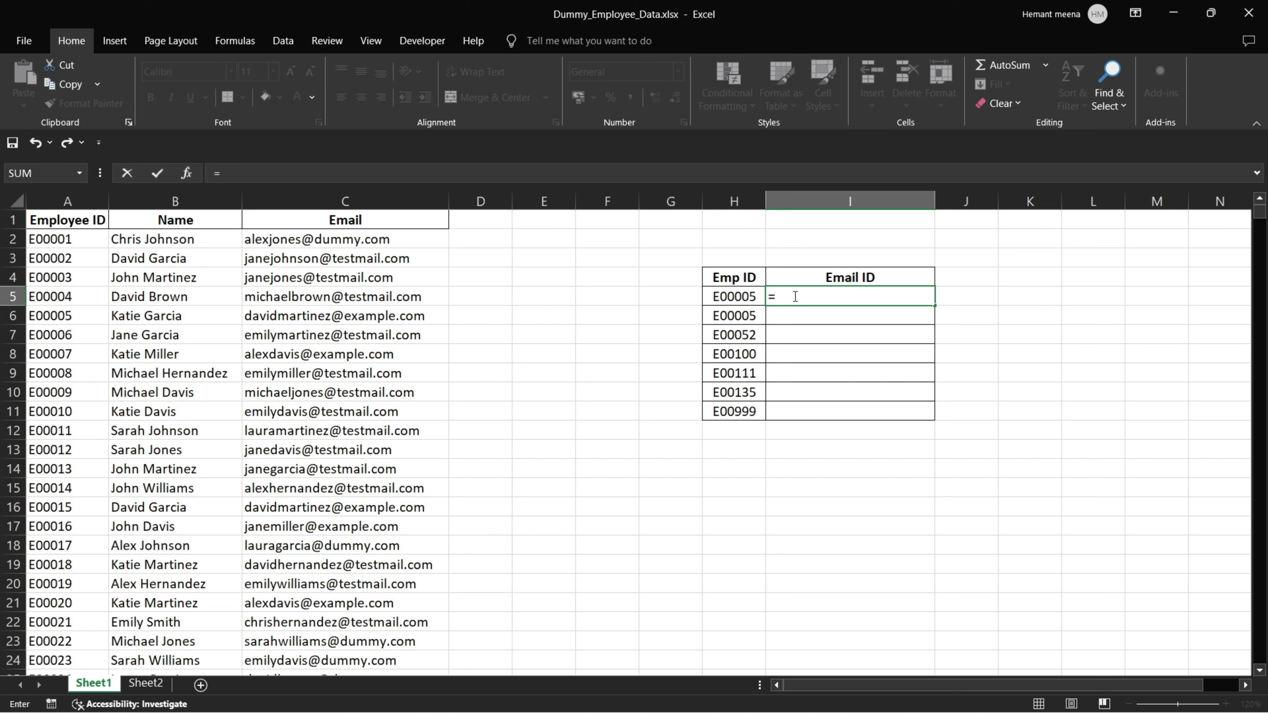
pyautogui.write('vloo')
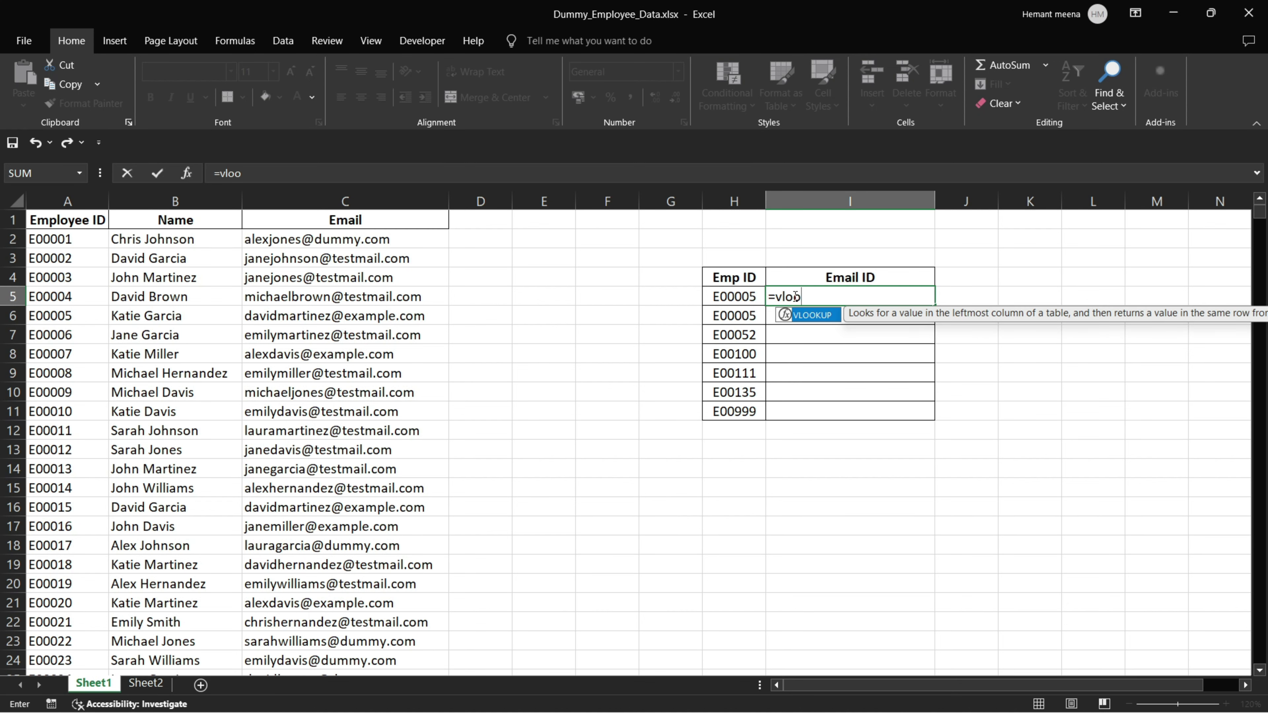
pyautogui.press('Tab')
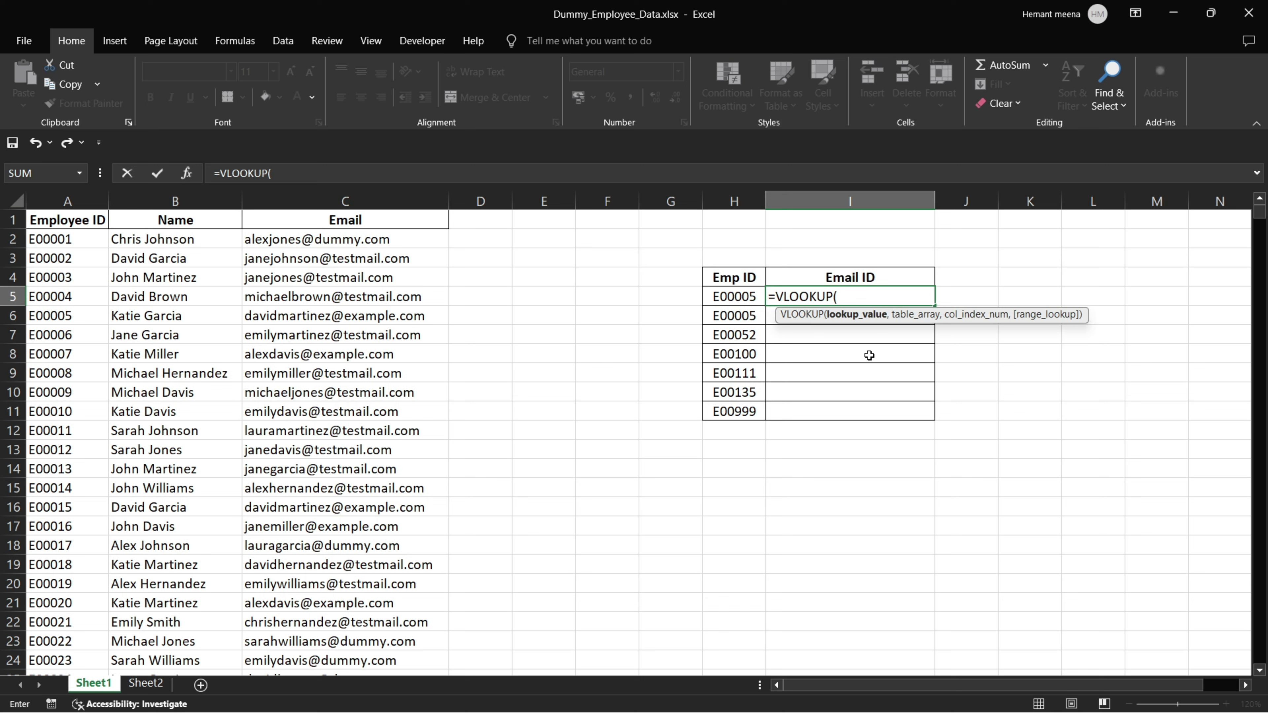
pyautogui.click(40, 240)
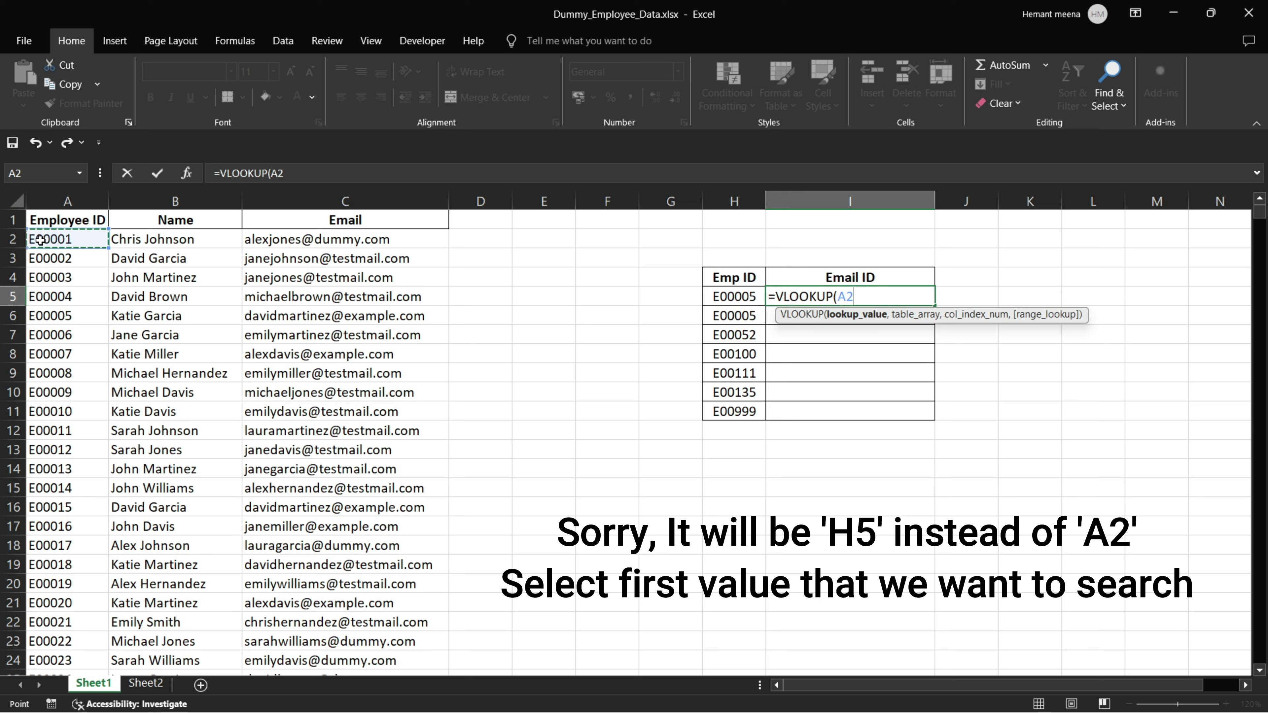
pyautogui.write(',')
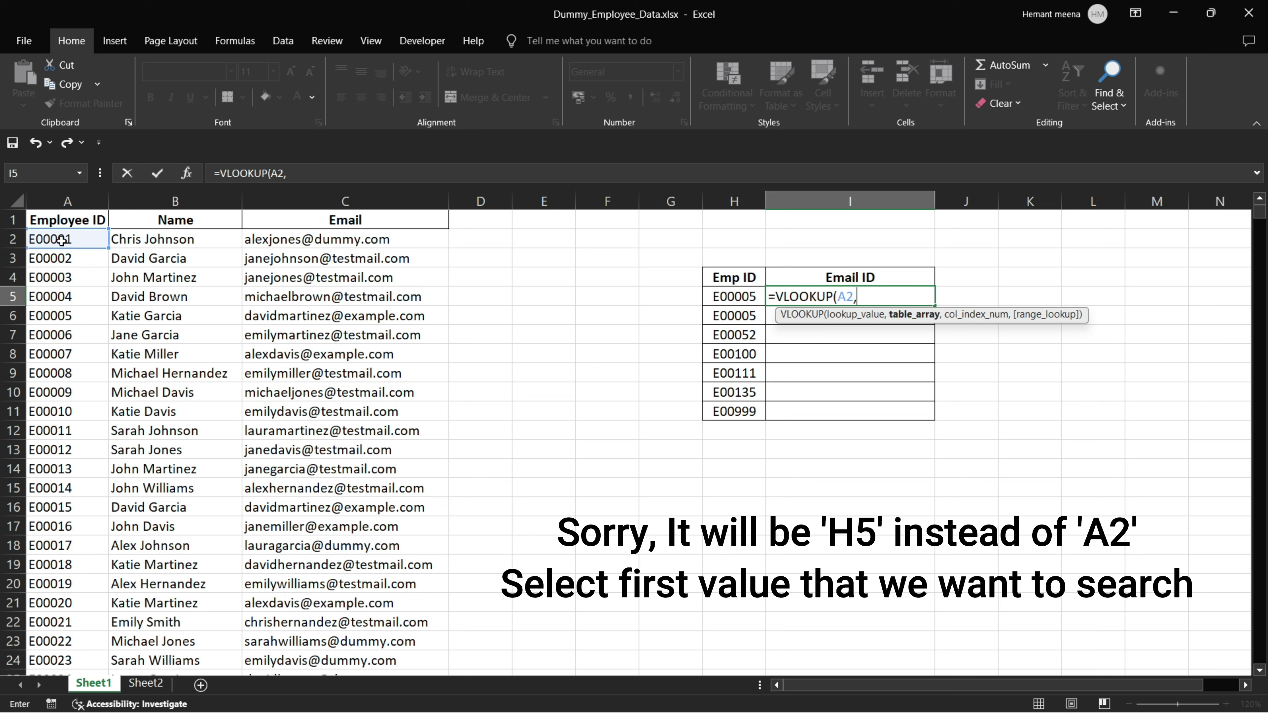
# Set the VLOOKUP's table array to the full employee data range A2:C1001
pyautogui.moveTo(60, 241); pyautogui.dragTo(442, 336)
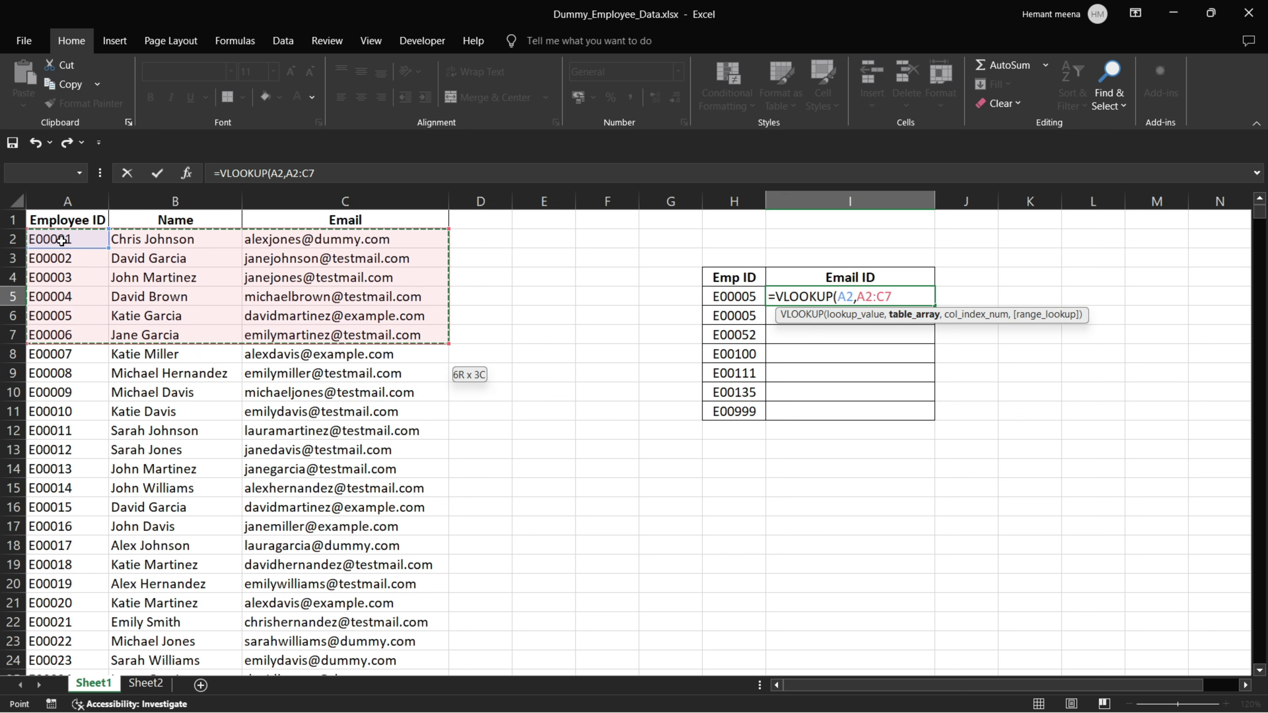
pyautogui.hotkey('shift', 'Down')
pyautogui.hotkey('ctrl', 'shift', 'Down')
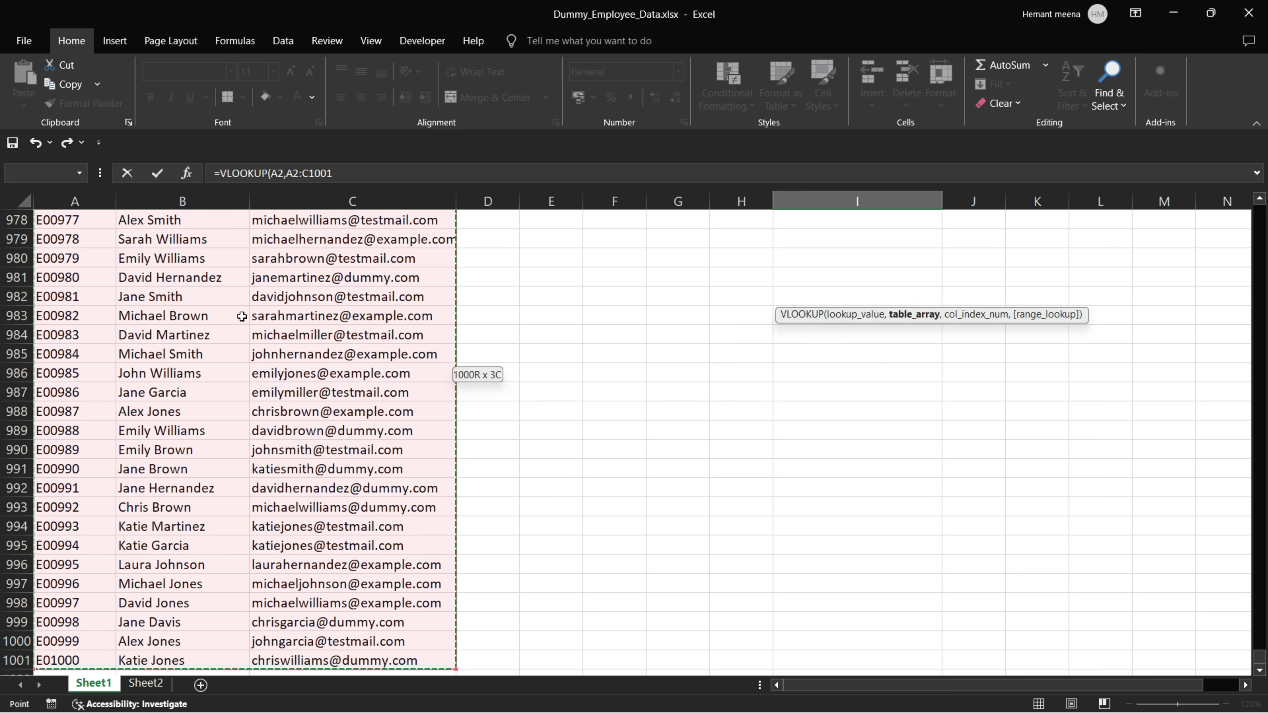
pyautogui.scroll(10, 530, 352)
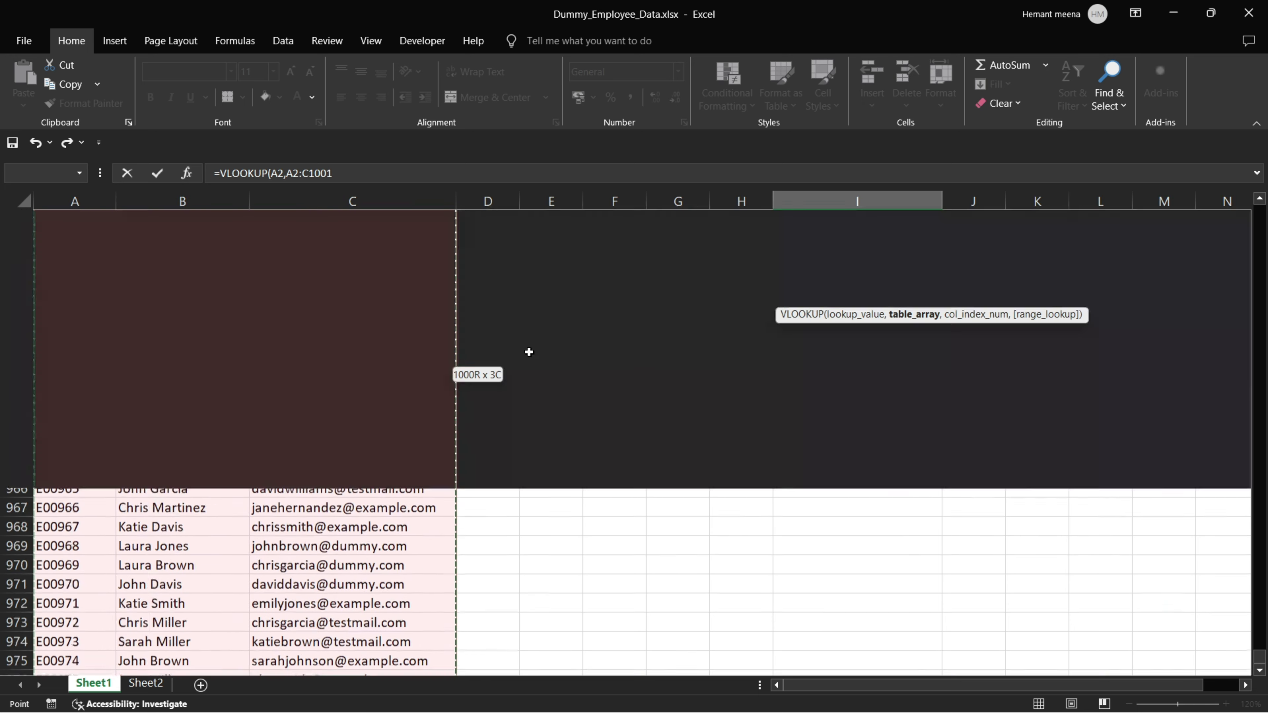
pyautogui.scroll(10, 529, 352)
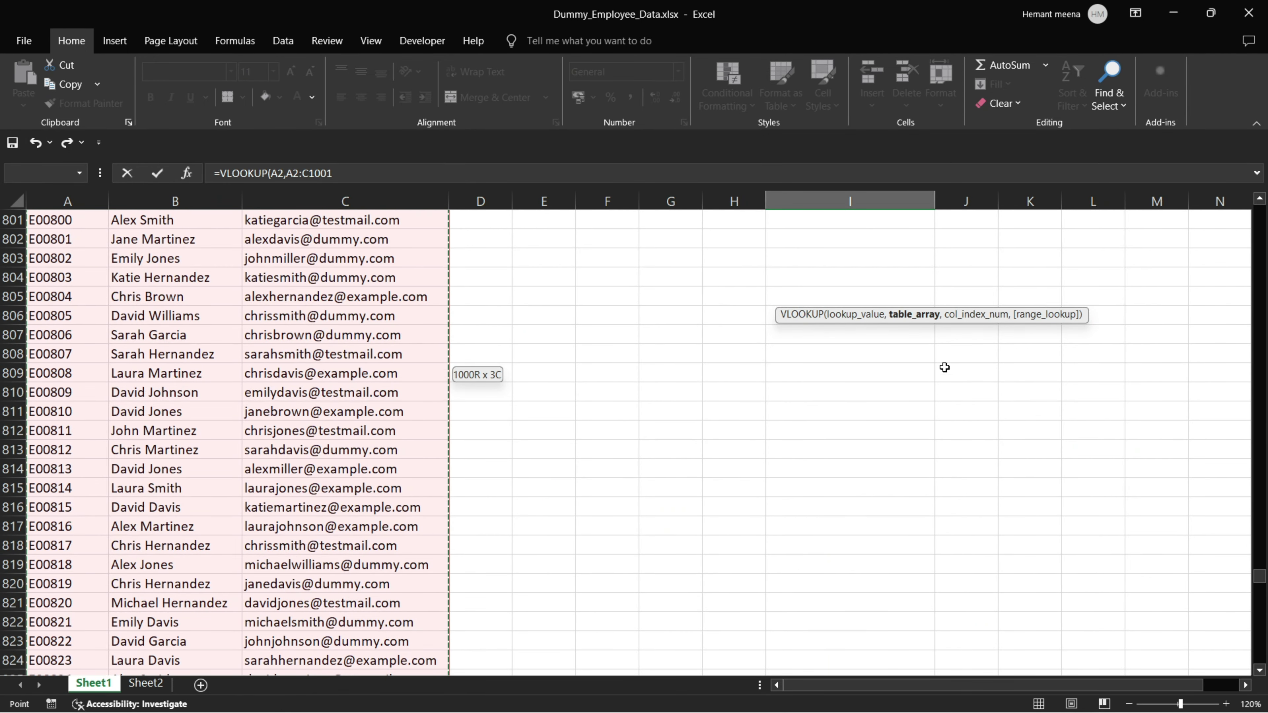
pyautogui.moveTo(1260, 578); pyautogui.dragTo(1261, 212)
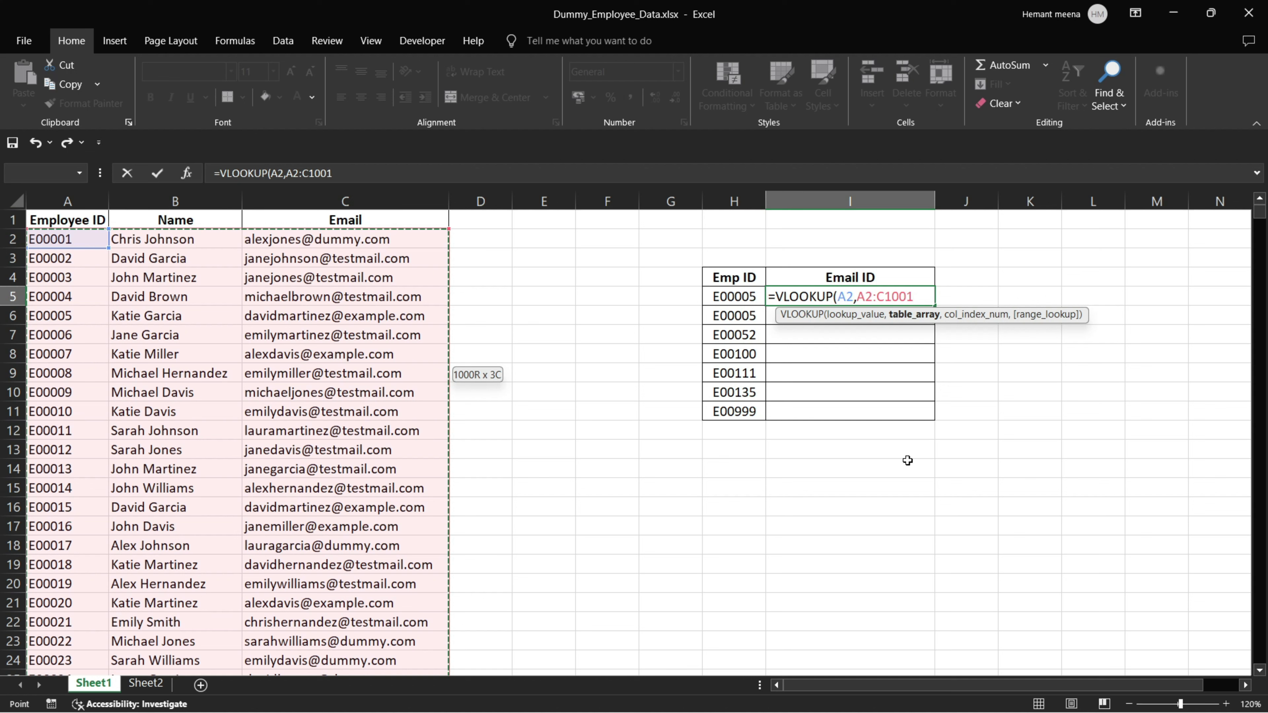
pyautogui.write(',')
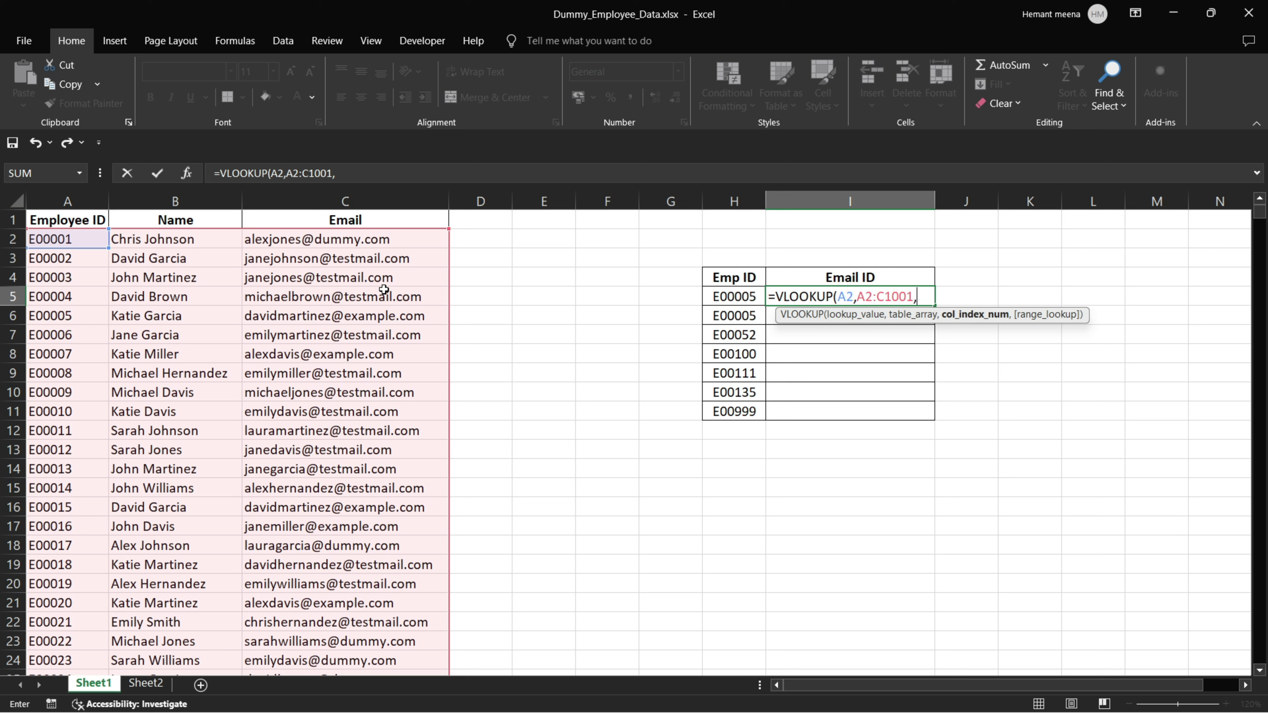
# Complete the VLOOKUP in I5 with column index 3 and FALSE for an exact match
pyautogui.write('3')
pyautogui.write(',')
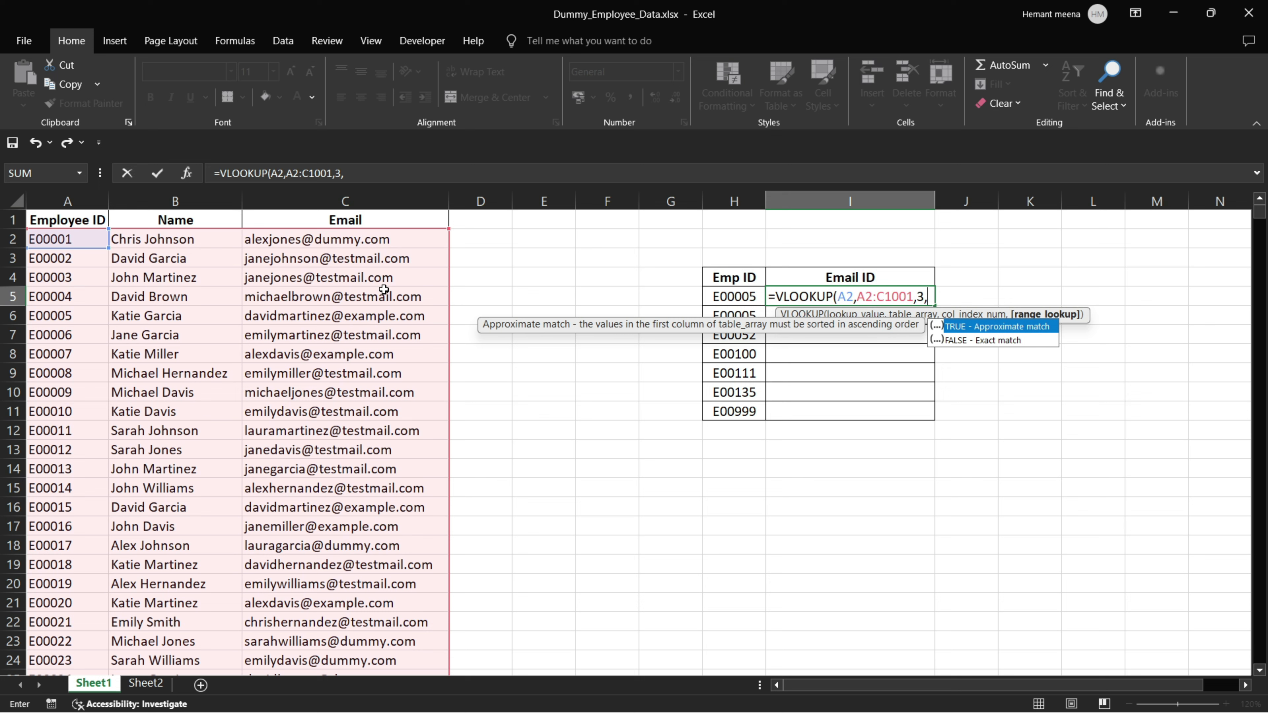
pyautogui.write('fa')
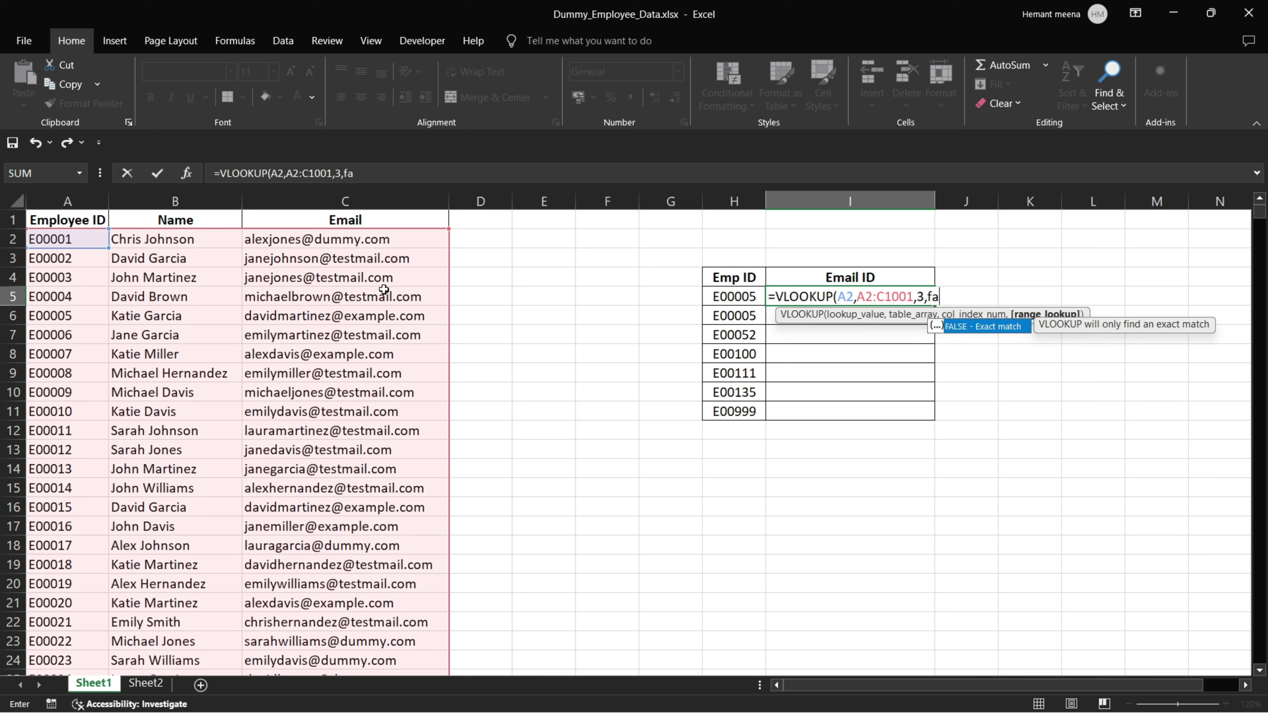
pyautogui.press('Tab')
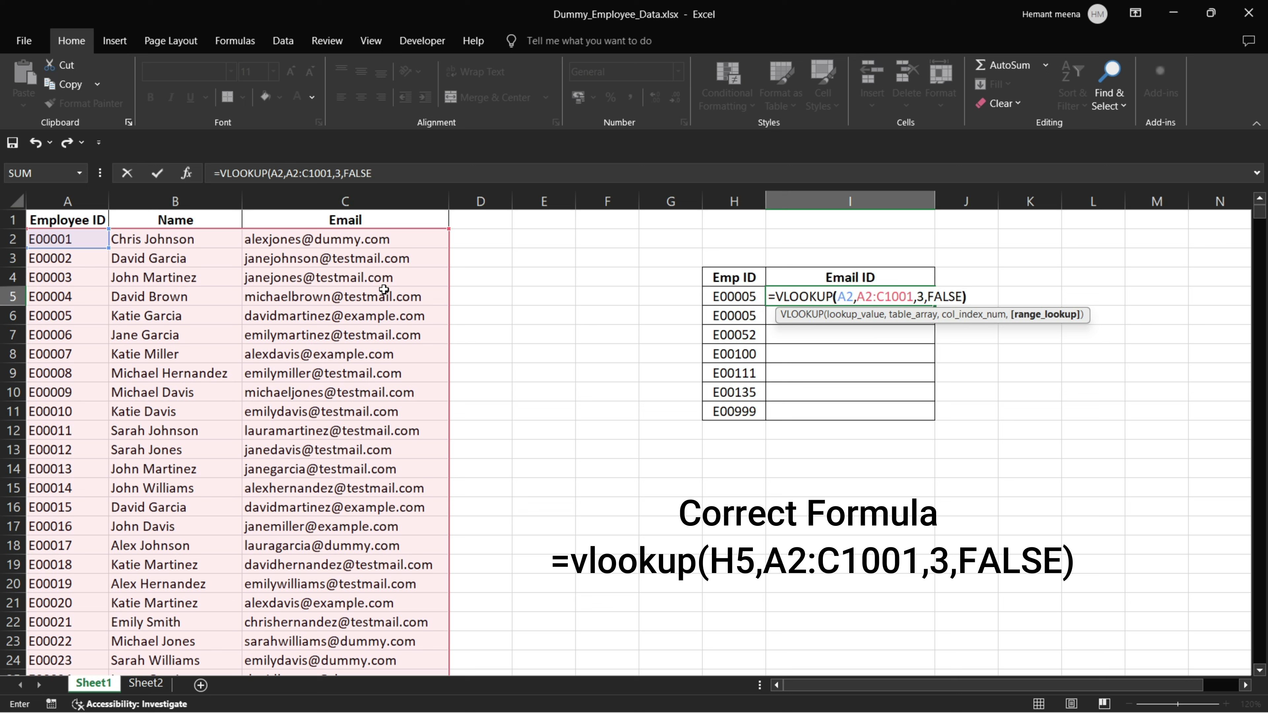
pyautogui.write(')')
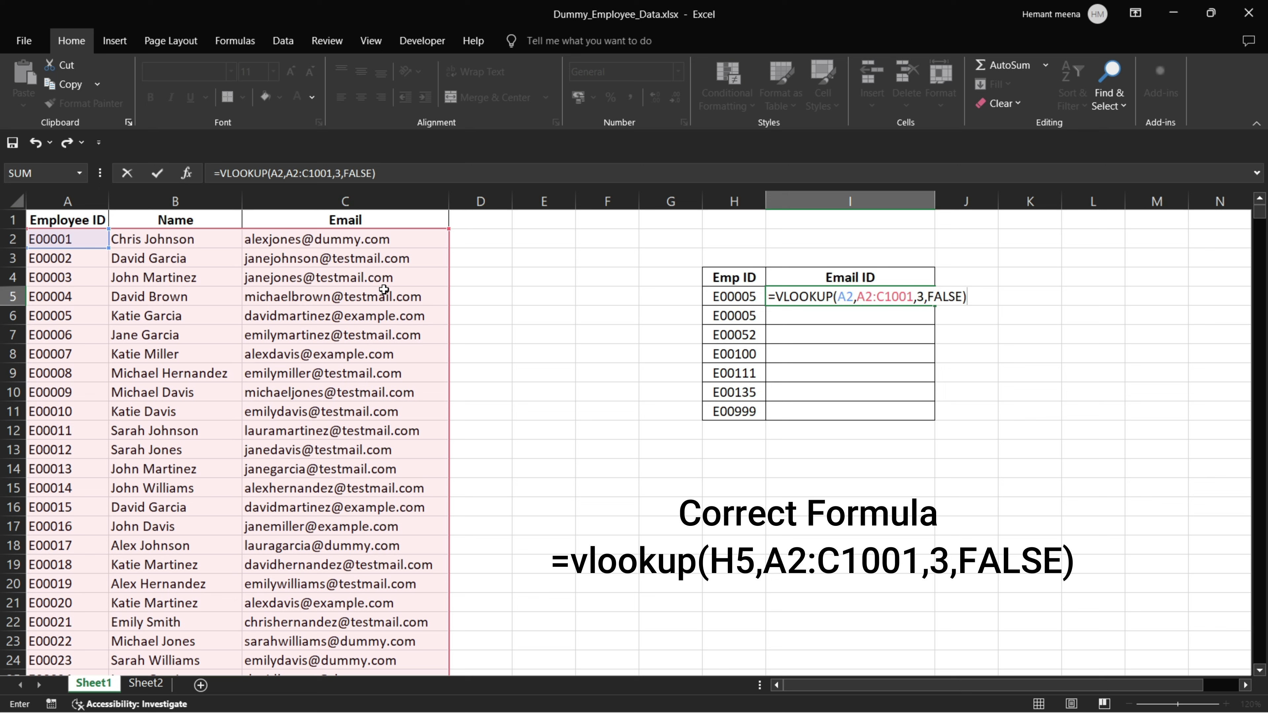
pyautogui.press('Return')
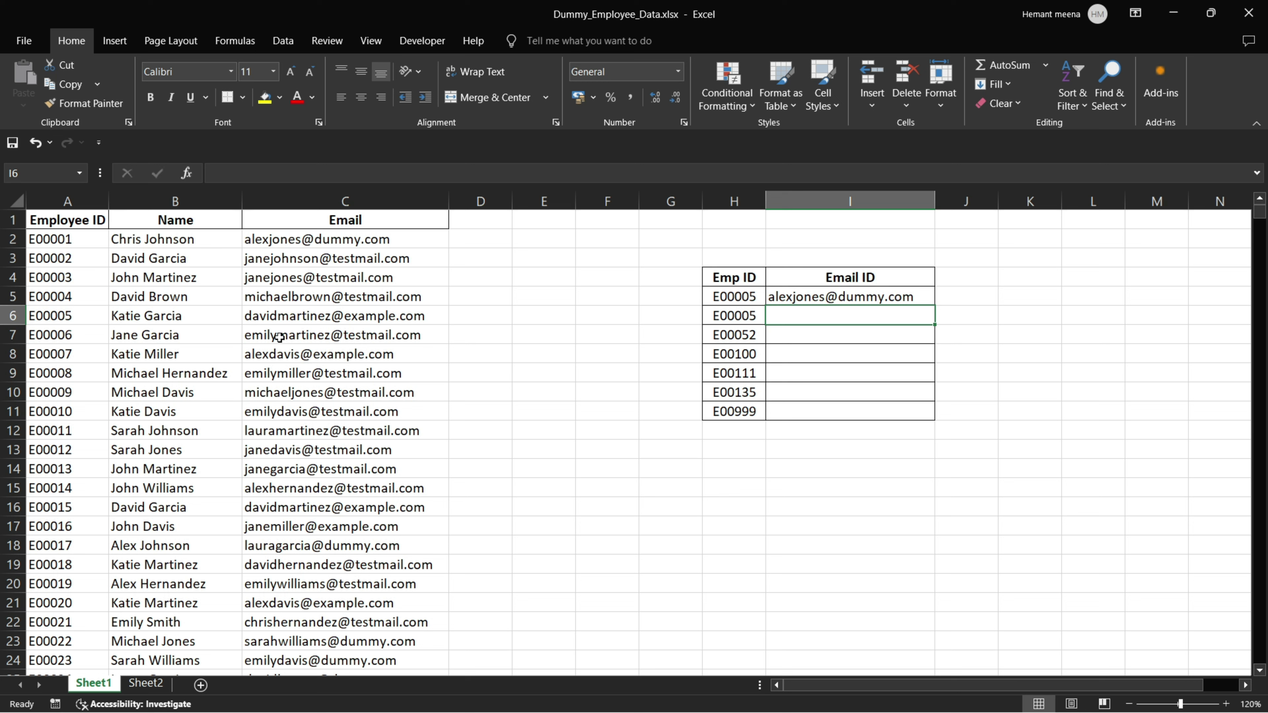
# Correct the lookup value in I5 so the formula reads =VLOOKUP(H5,A2:C1001,3,FALSE)
pyautogui.click(803, 298)
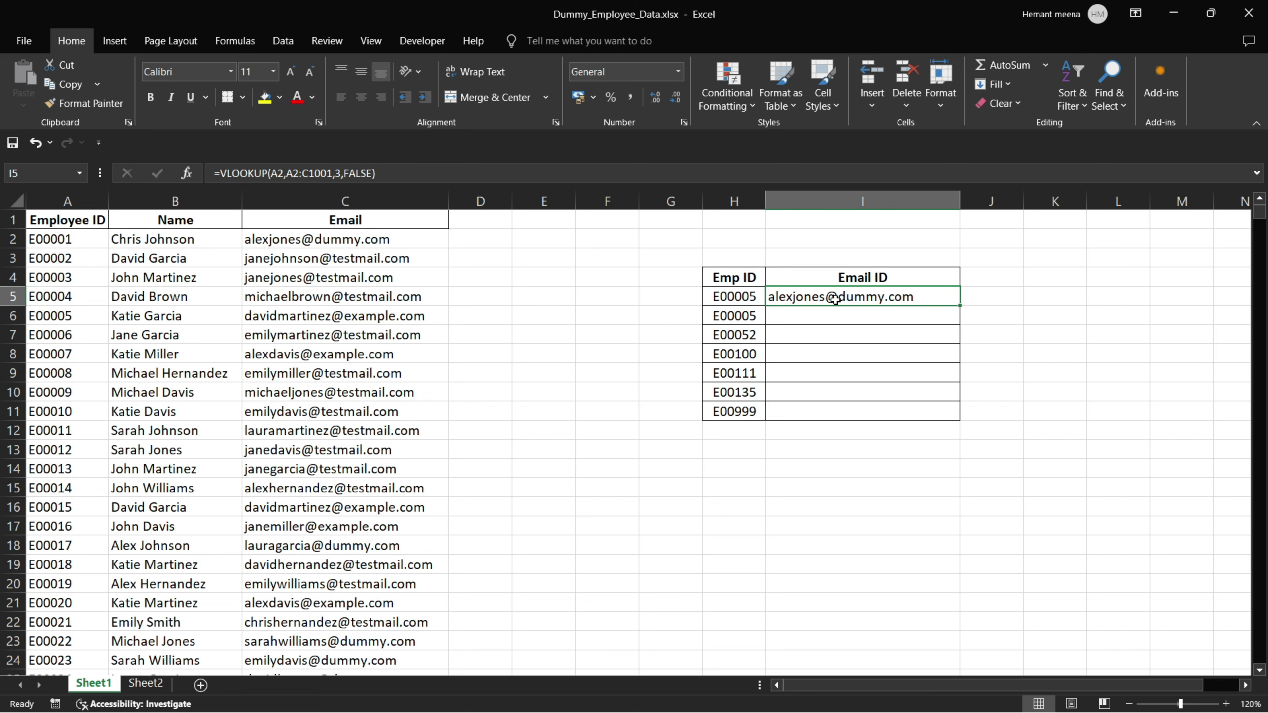
pyautogui.doubleClick(837, 298)
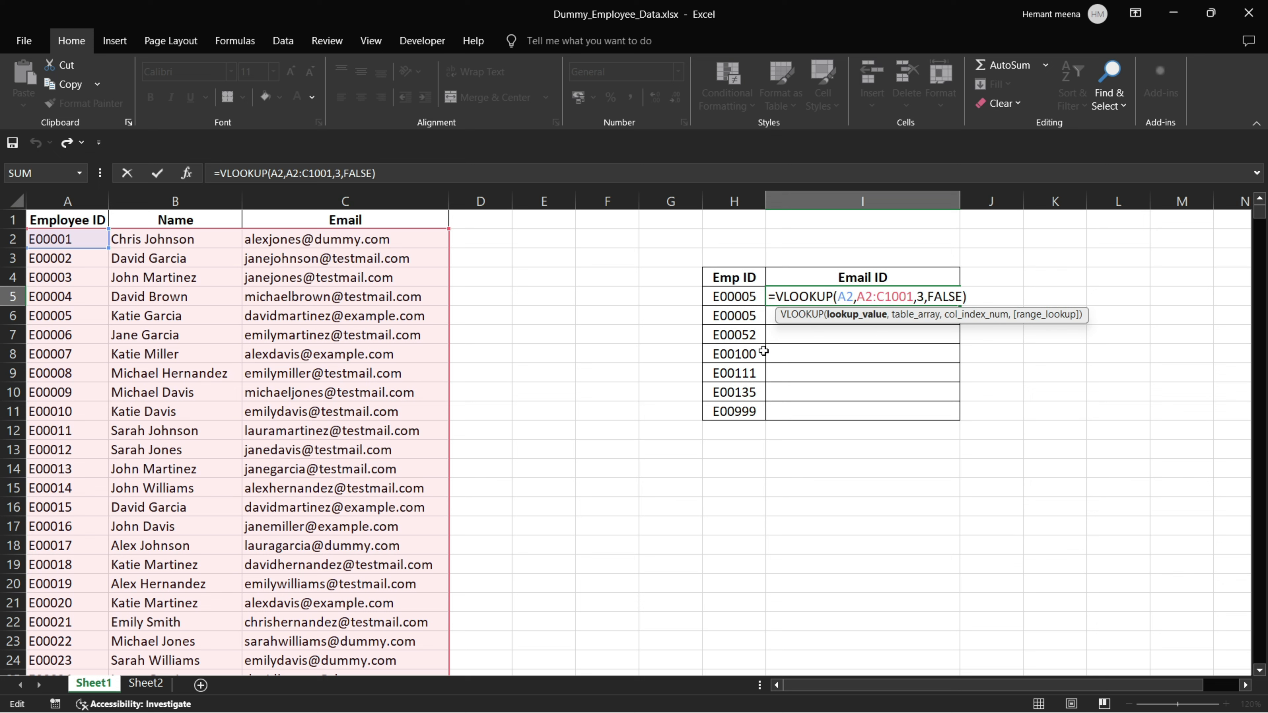
pyautogui.click(736, 297)
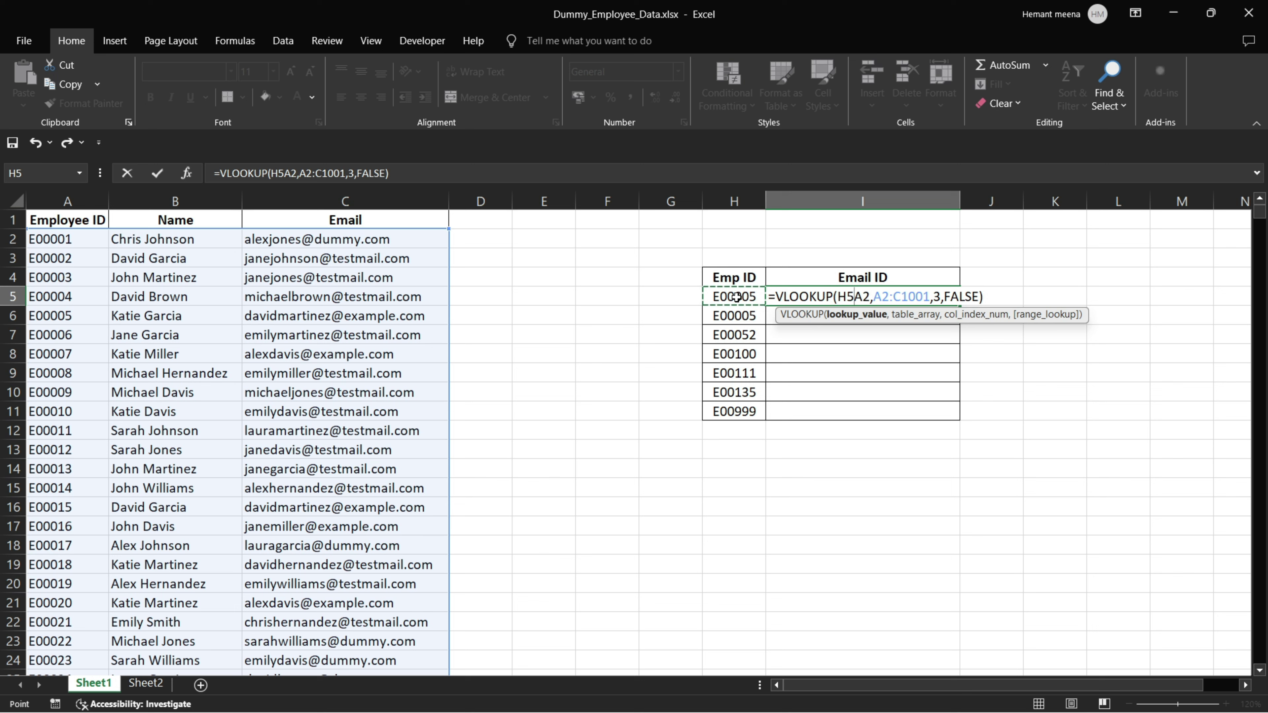
pyautogui.press('Right')
pyautogui.press('Right')
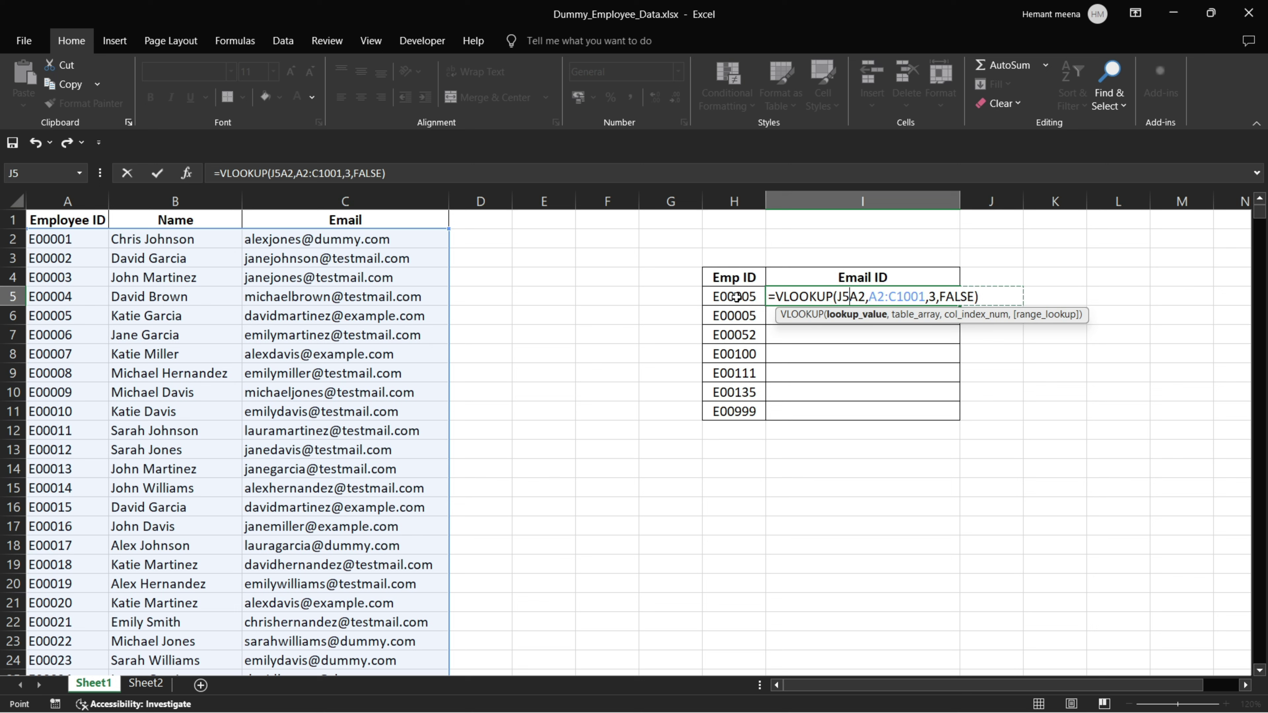
pyautogui.click(867, 297)
pyautogui.press('BackSpace')
pyautogui.press('BackSpace')
pyautogui.press('BackSpace')
pyautogui.press('BackSpace')
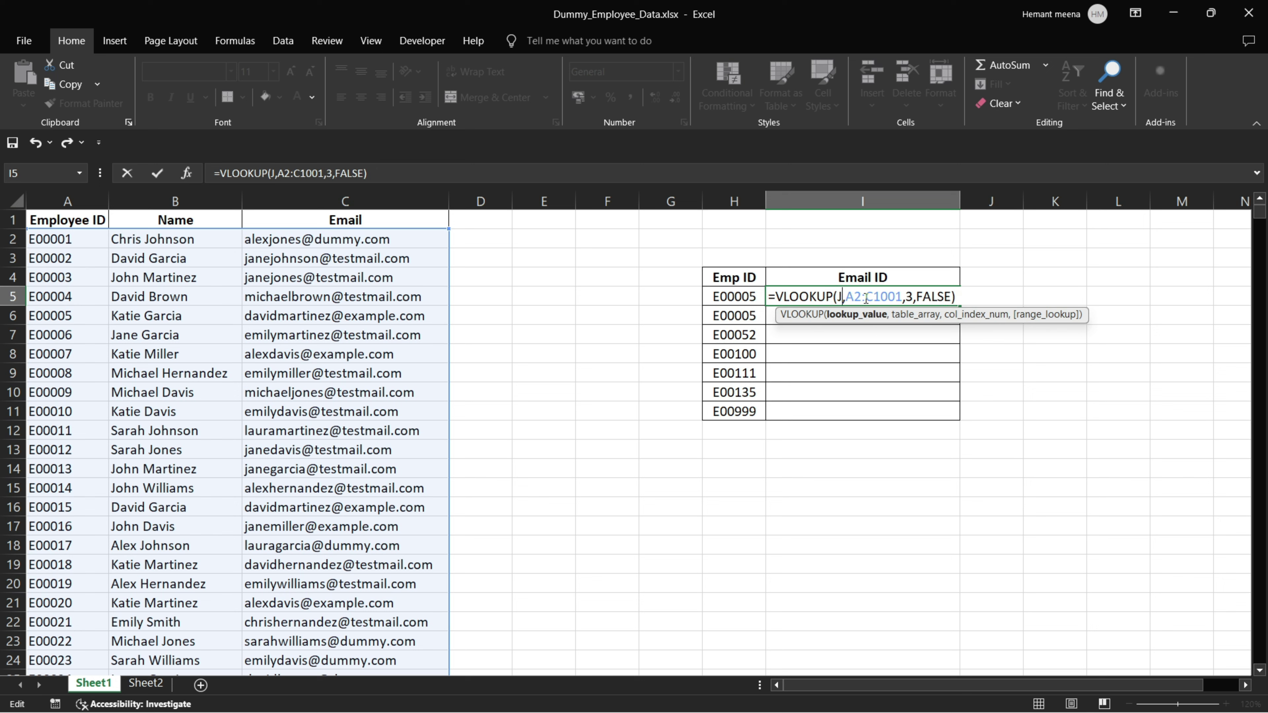
pyautogui.write('H')
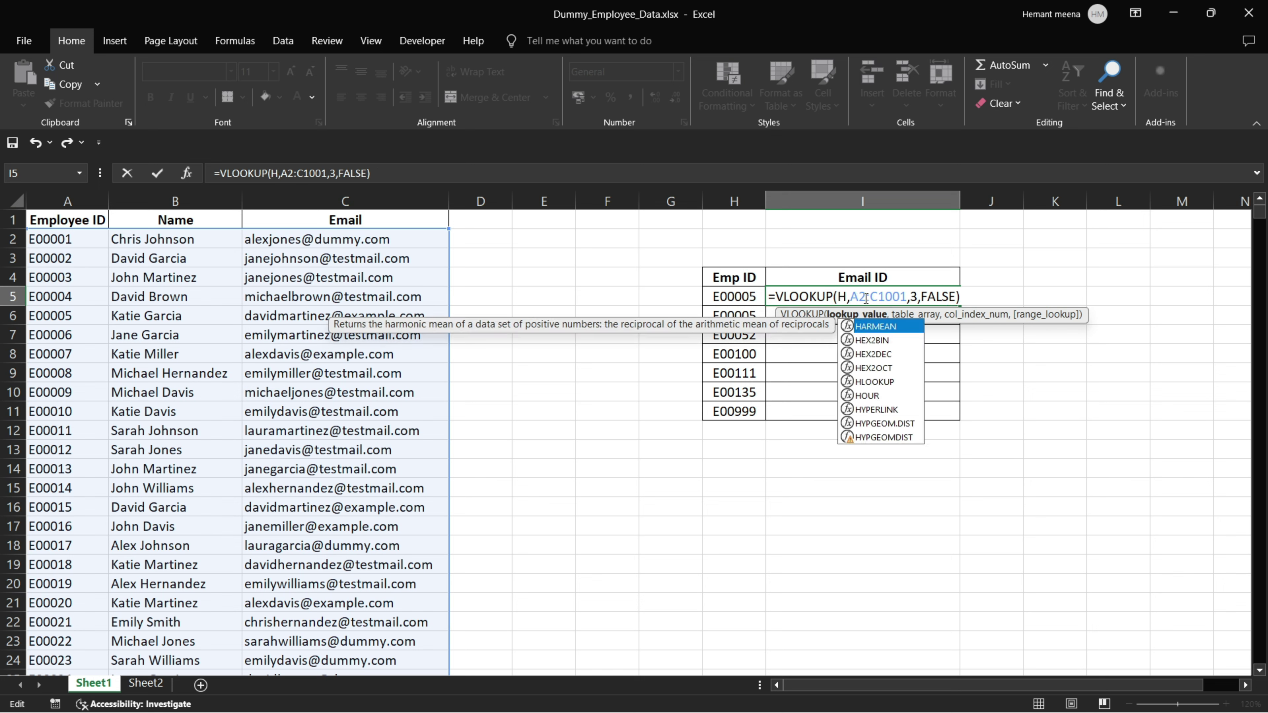
pyautogui.write('5')
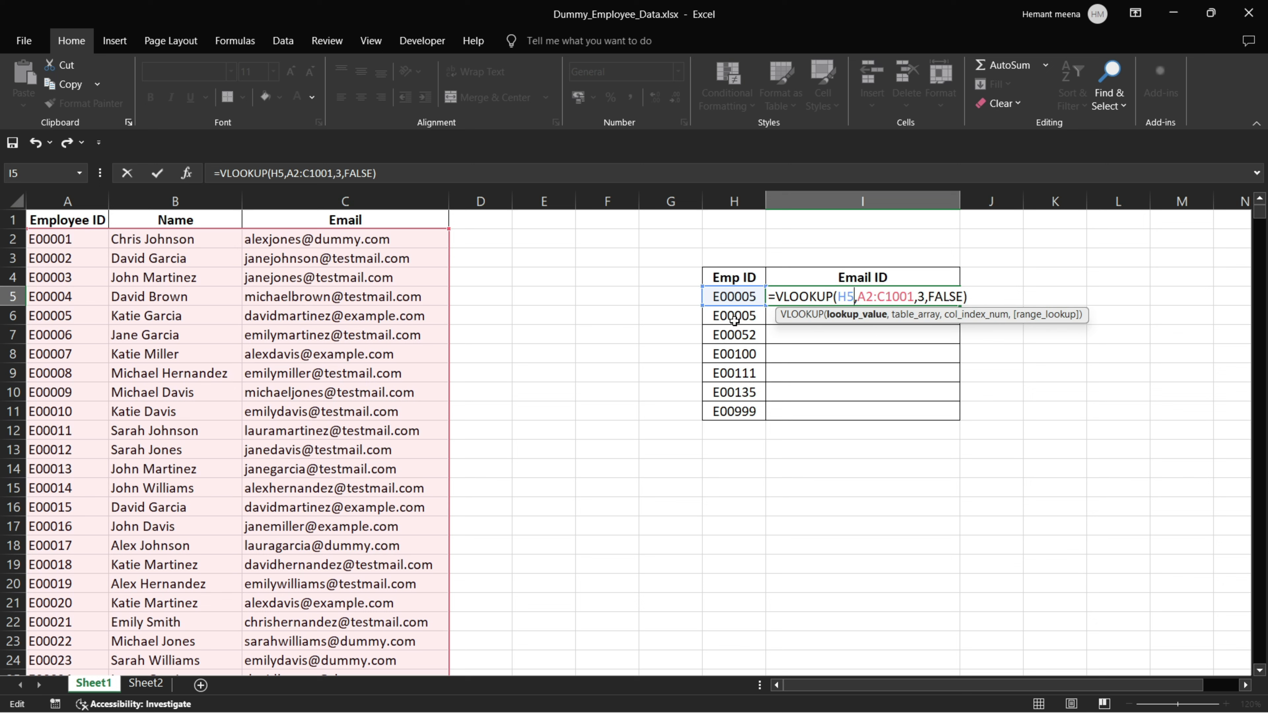
pyautogui.press('Return')
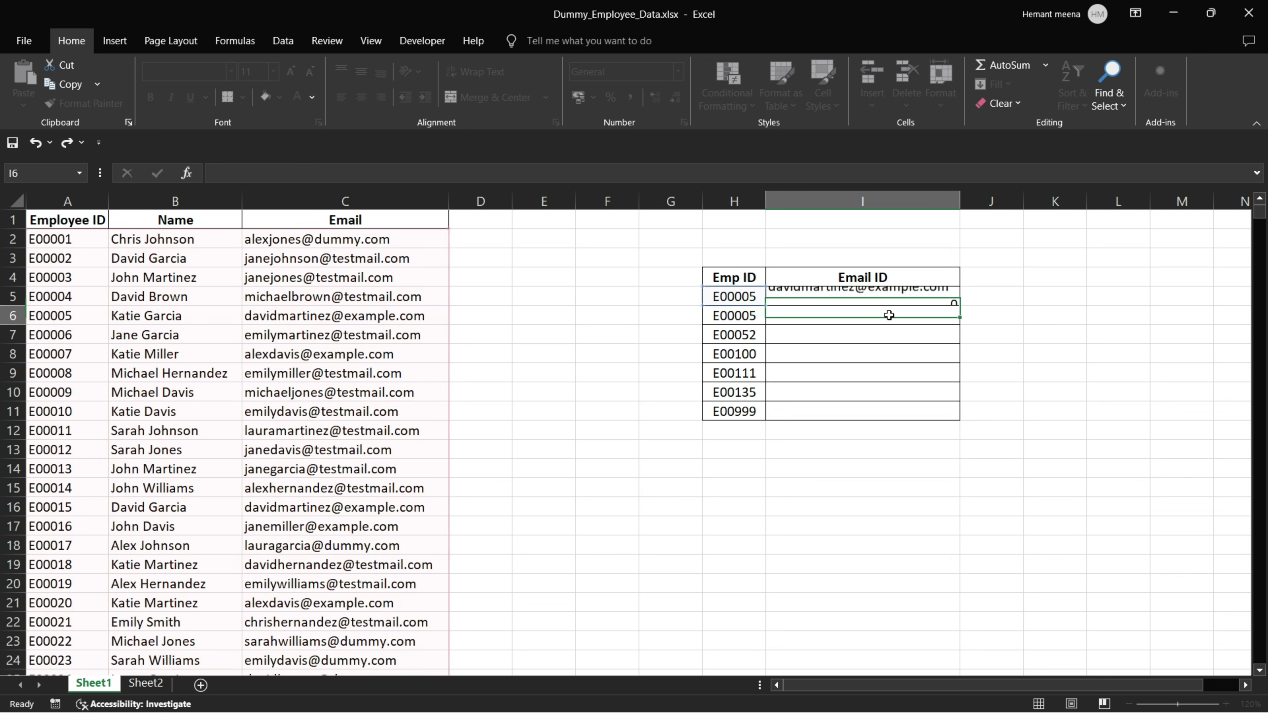
pyautogui.click(862, 298)
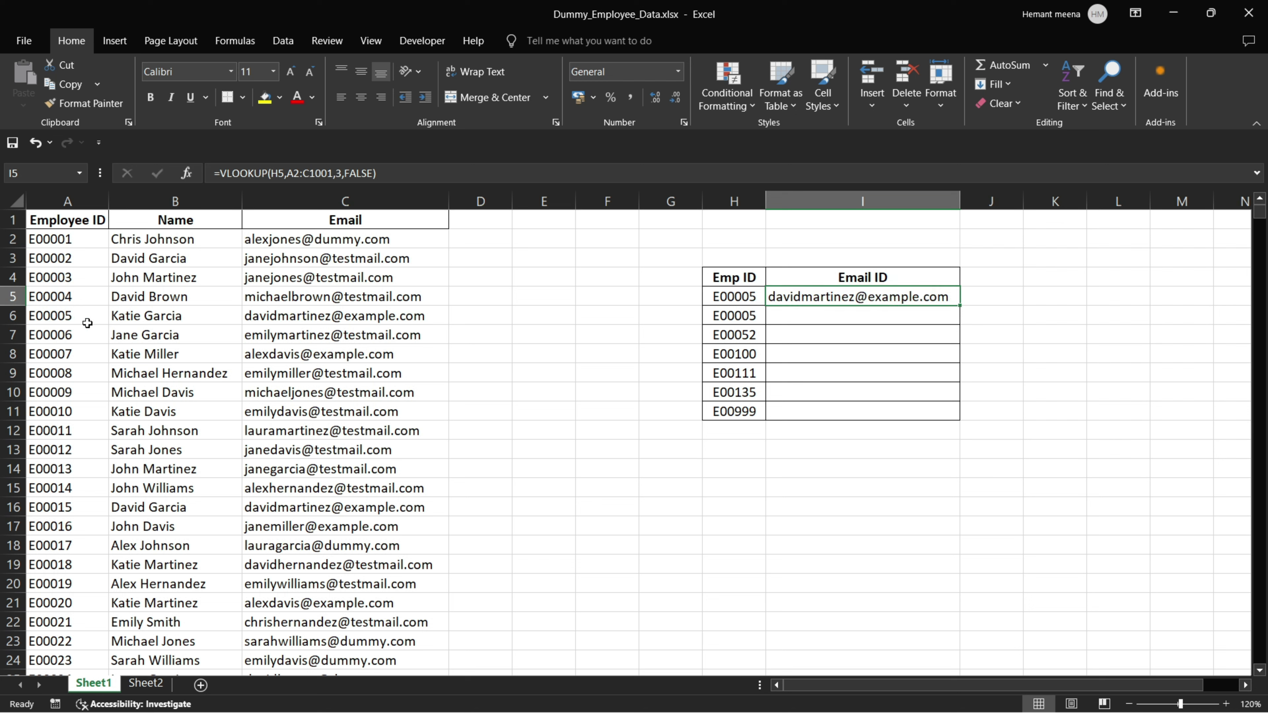
# Check the email in I5 against the source email in C6 and fill the VLOOKUP formula down through I11
pyautogui.click(264, 318)
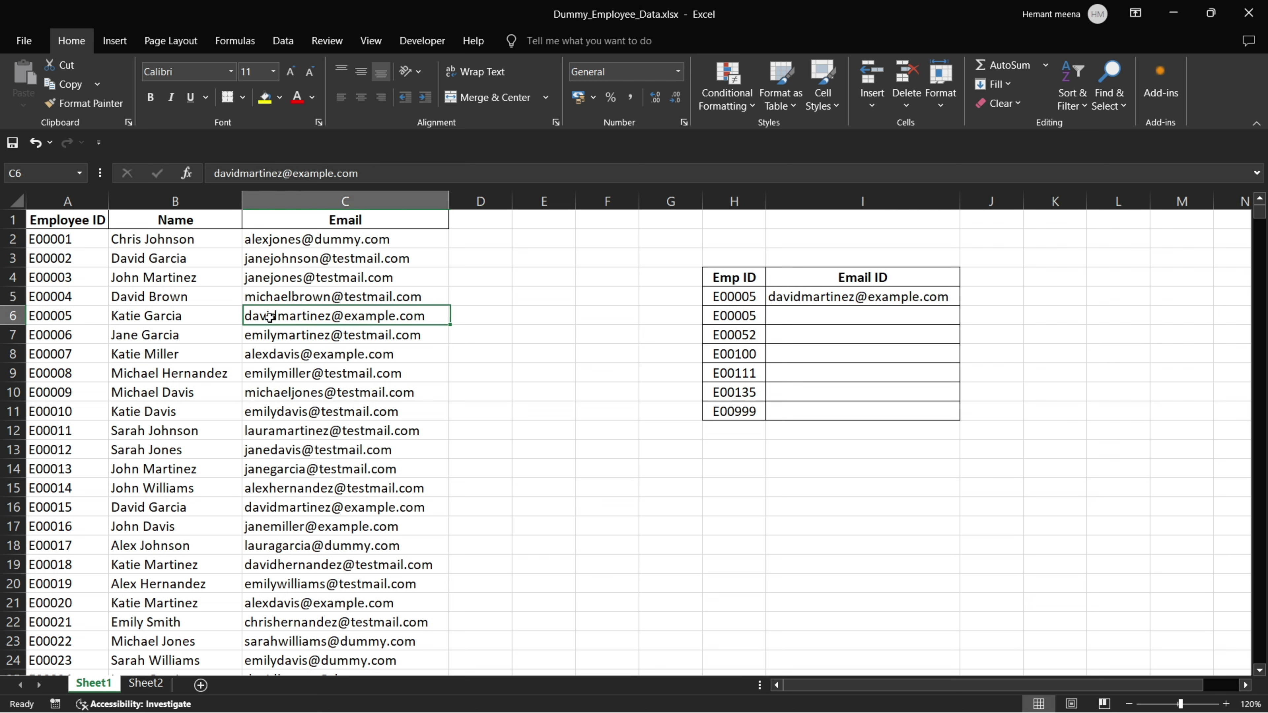
pyautogui.click(854, 297)
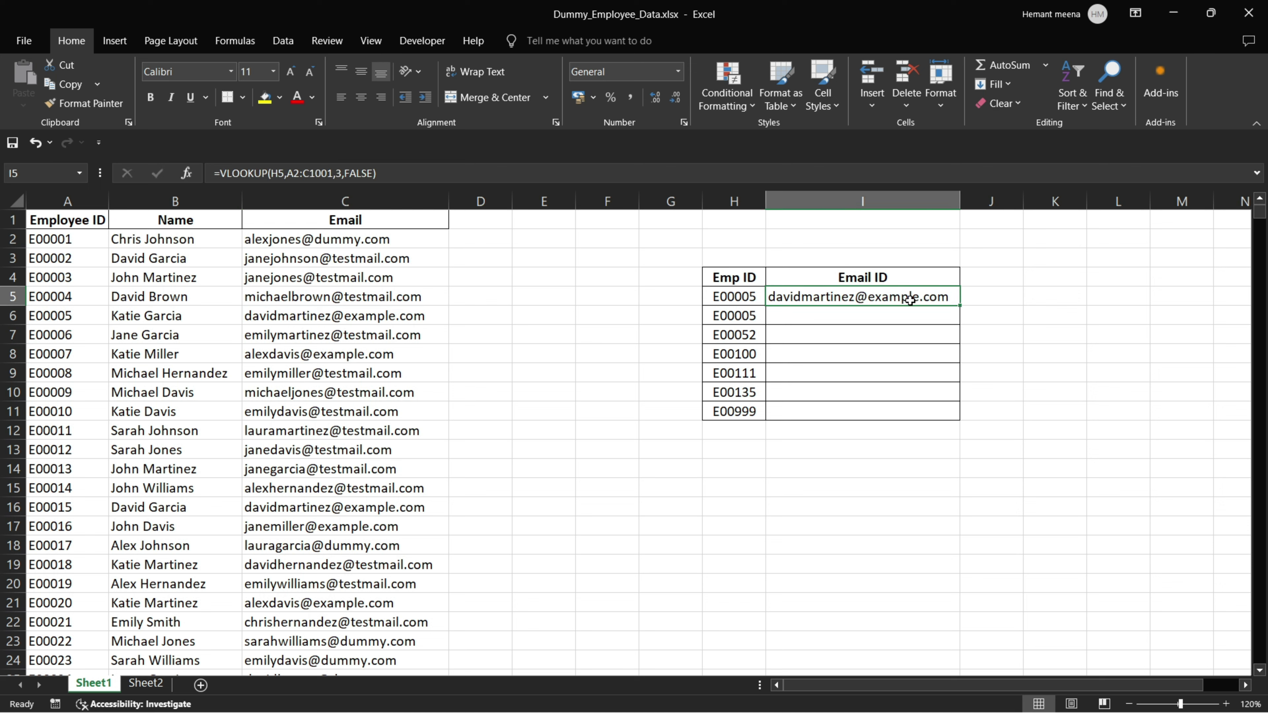
pyautogui.doubleClick(959, 306)
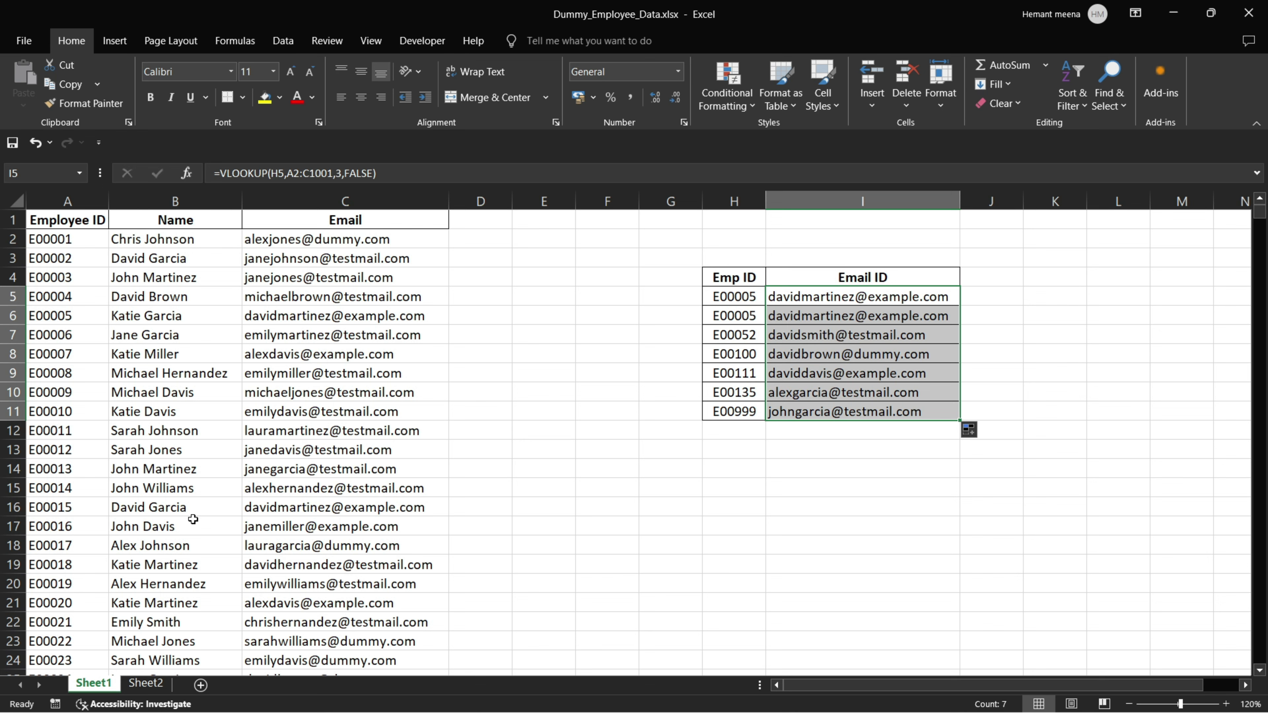
# Compare the email returned in I7 with the matching employee's source record in C53
pyautogui.scroll(-3, 184, 530)
pyautogui.scroll(-9, 184, 531)
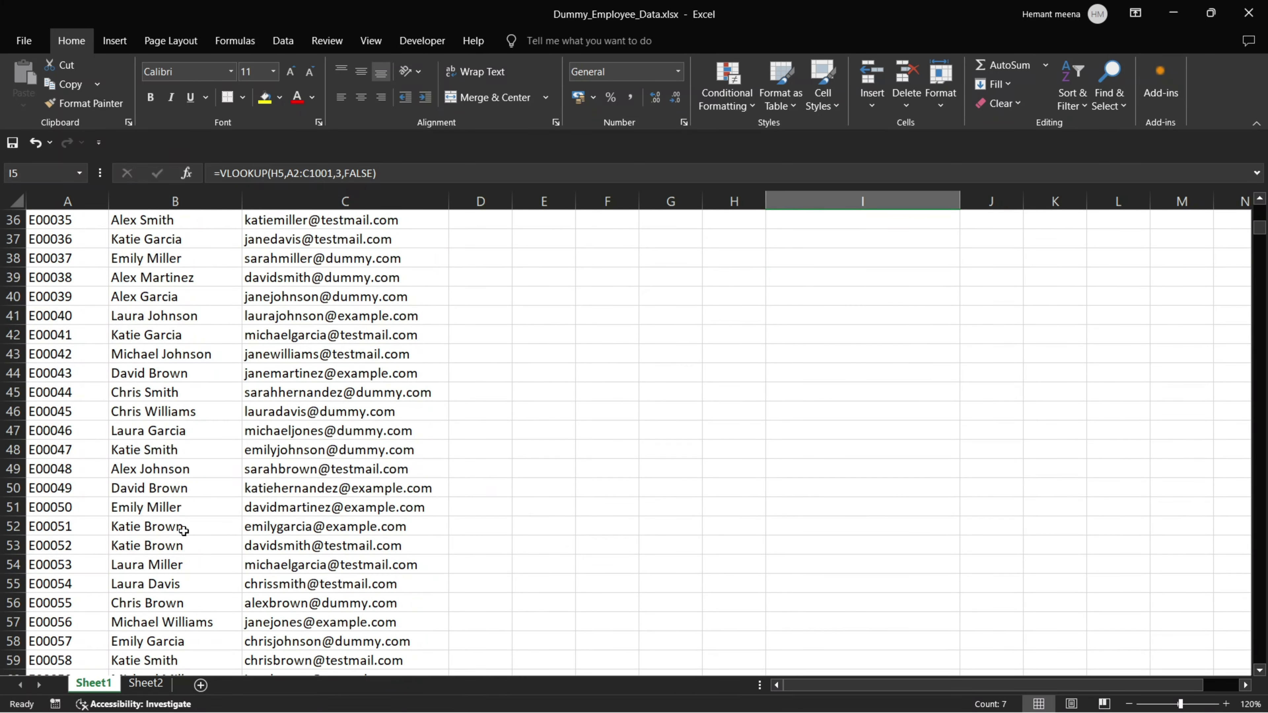
pyautogui.click(264, 548)
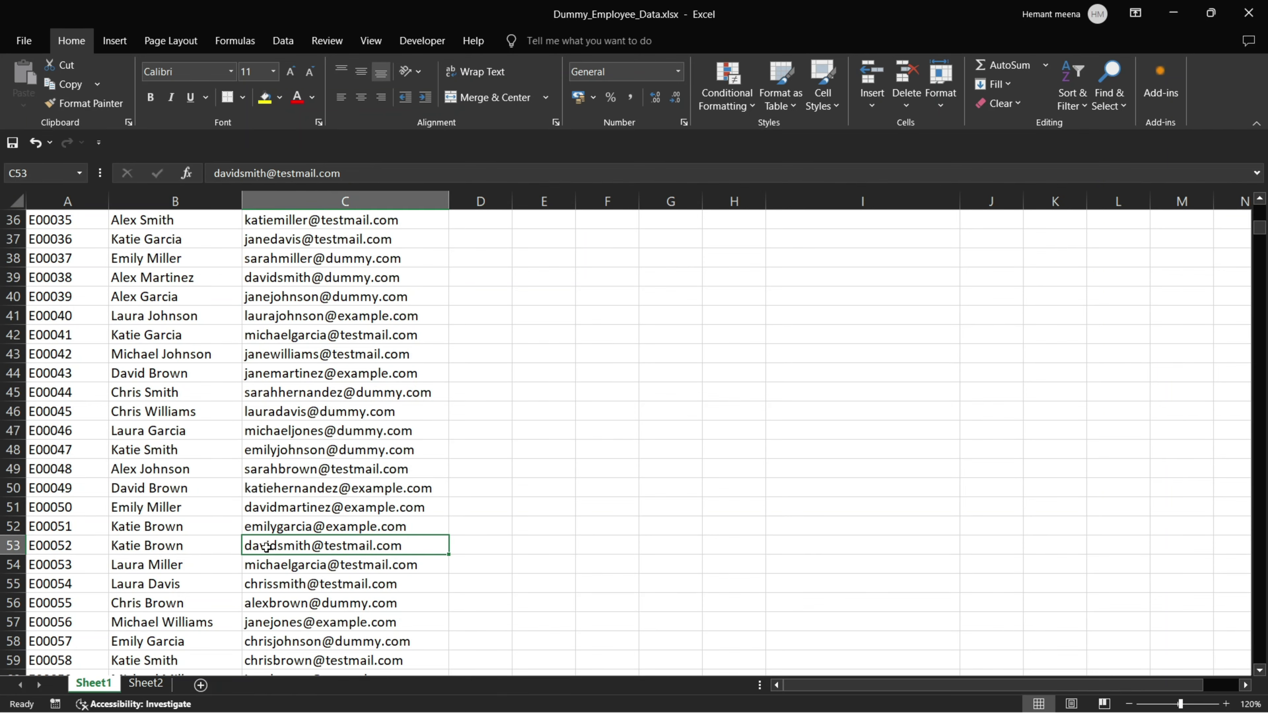
pyautogui.scroll(12, 666, 523)
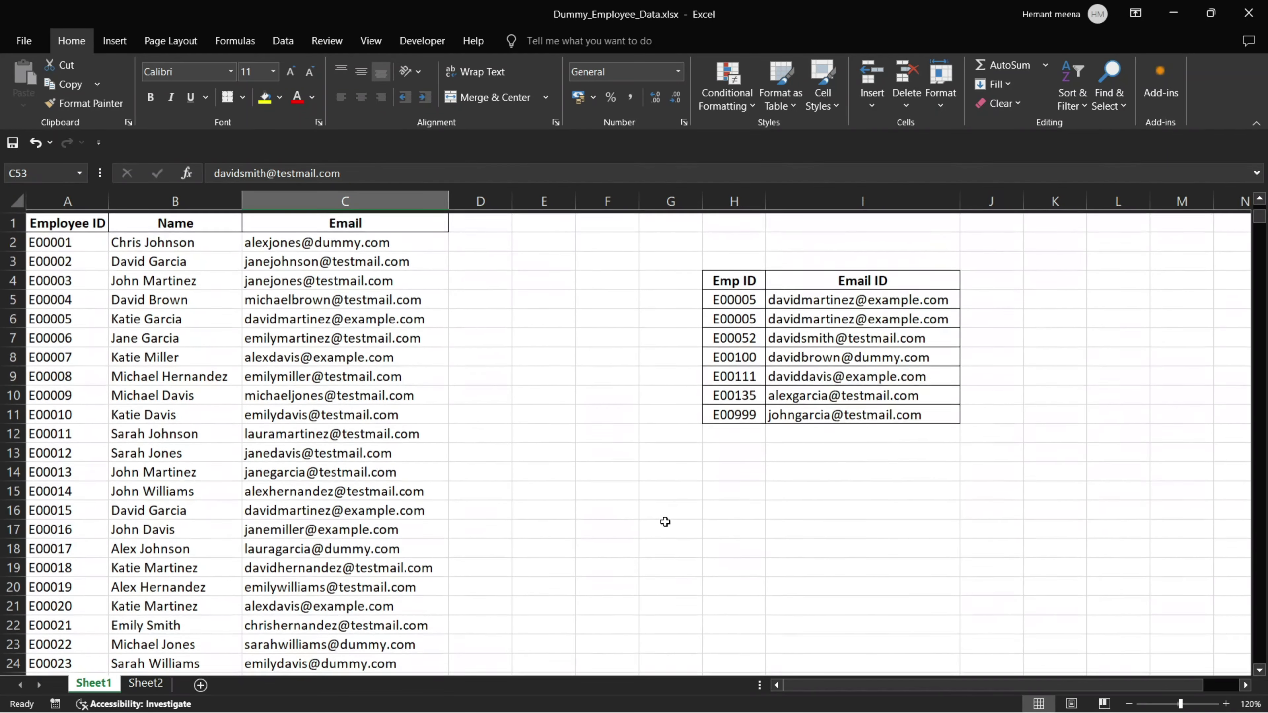
pyautogui.click(989, 284)
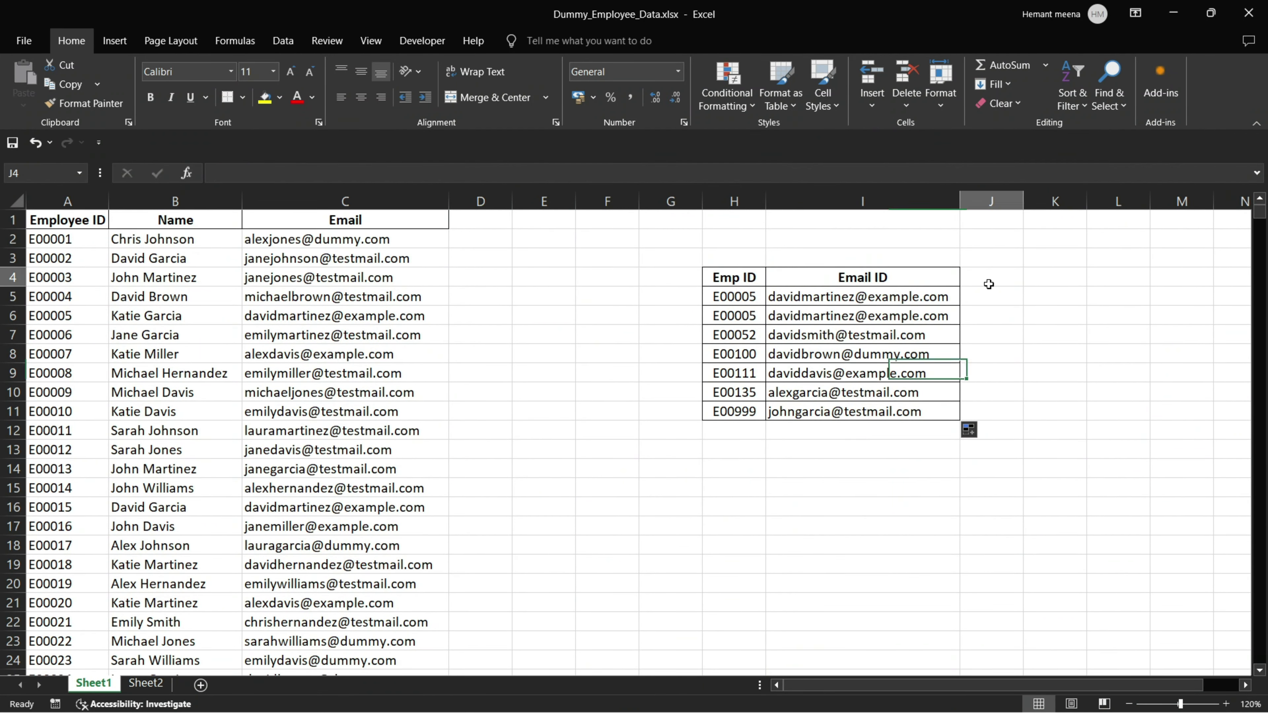
pyautogui.click(987, 303)
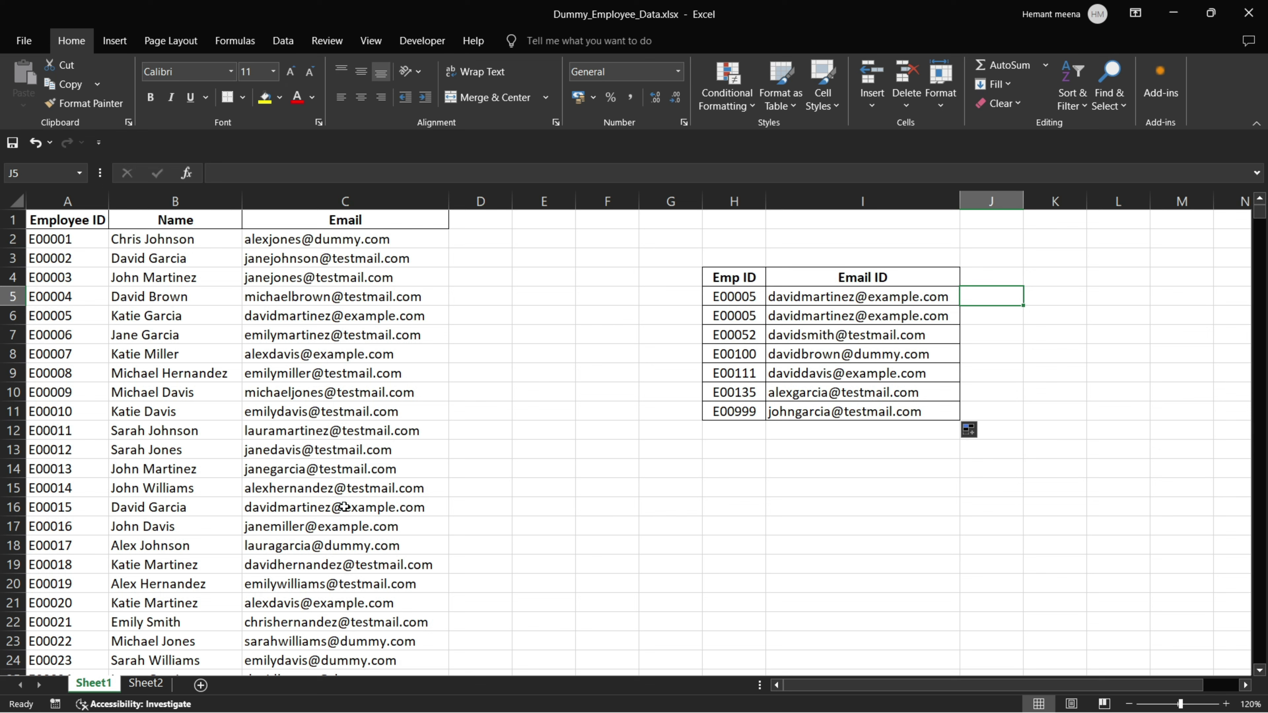
# Open Sheet2 and review its Emp ID table down to row 26
pyautogui.click(145, 684)
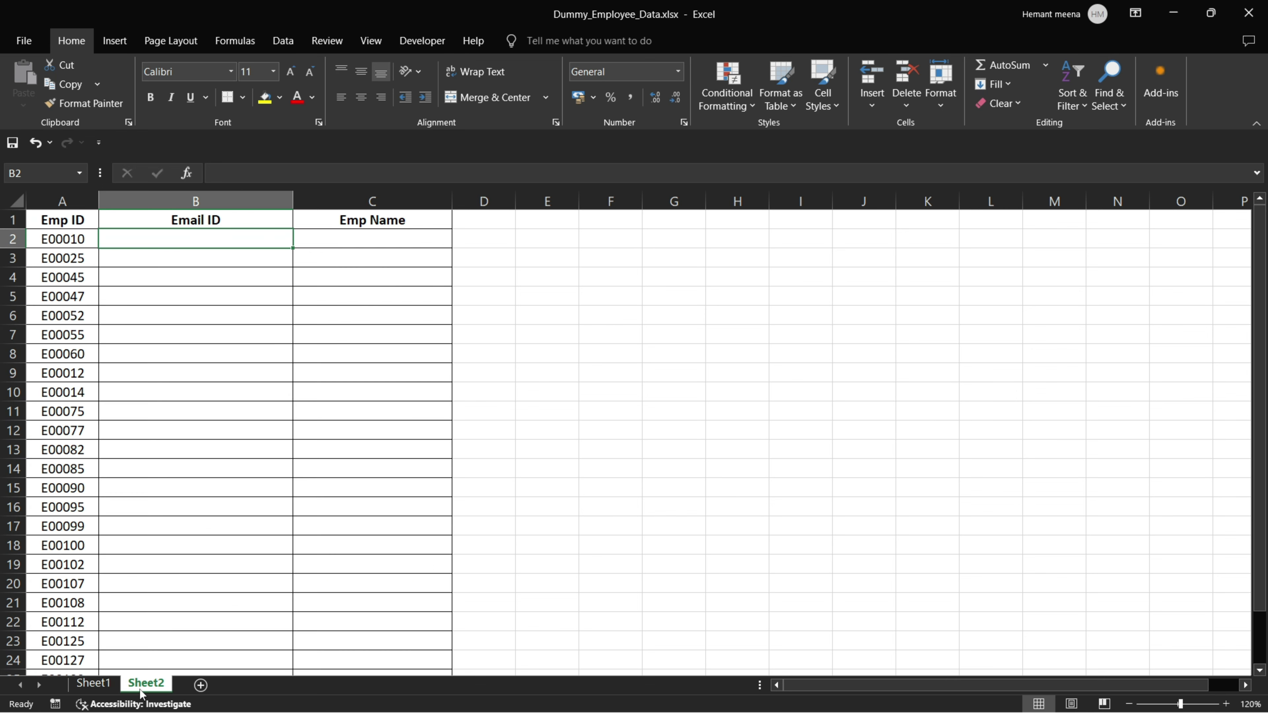
pyautogui.scroll(-4, 408, 397)
pyautogui.scroll(-2, 408, 398)
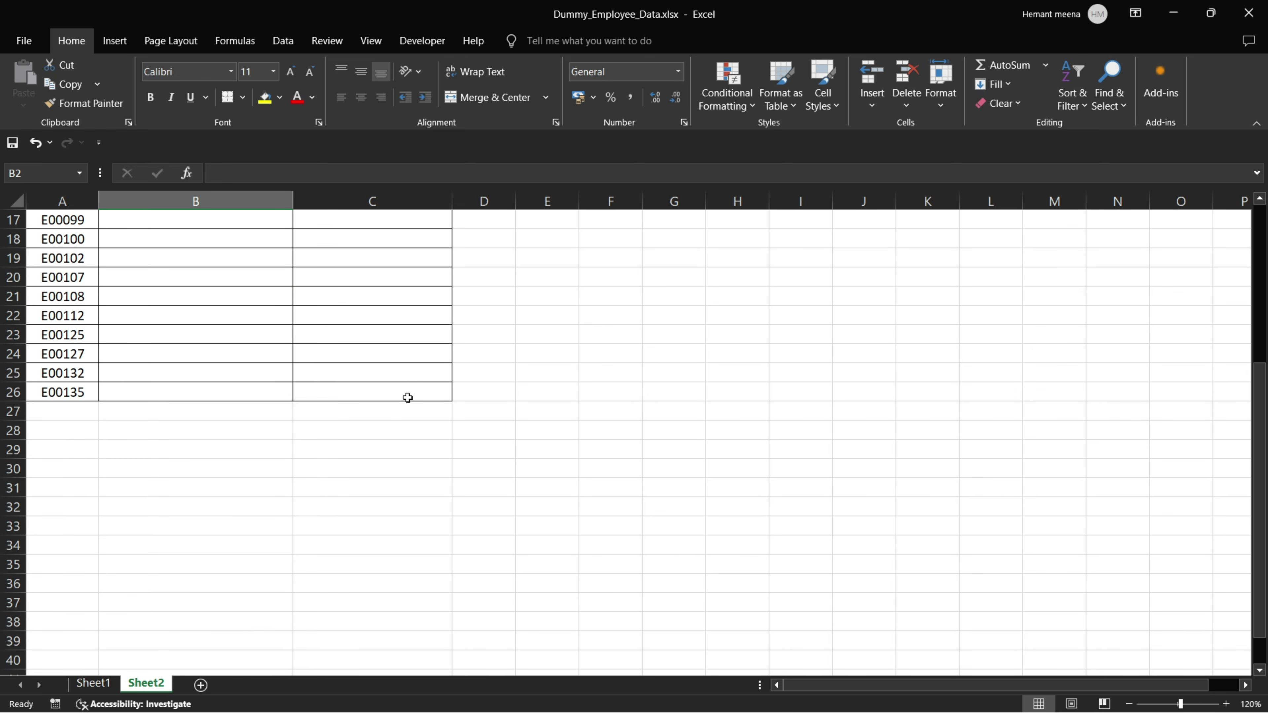
pyautogui.scroll(5, 408, 397)
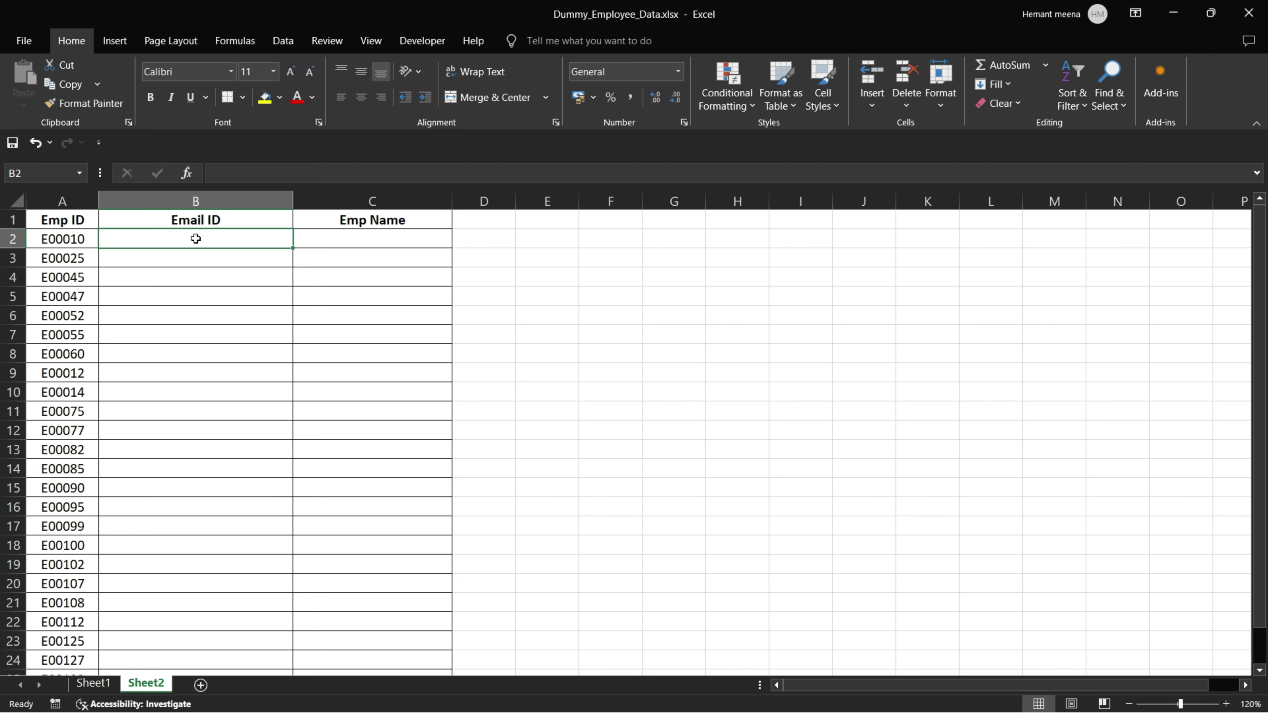
pyautogui.write('=vll')
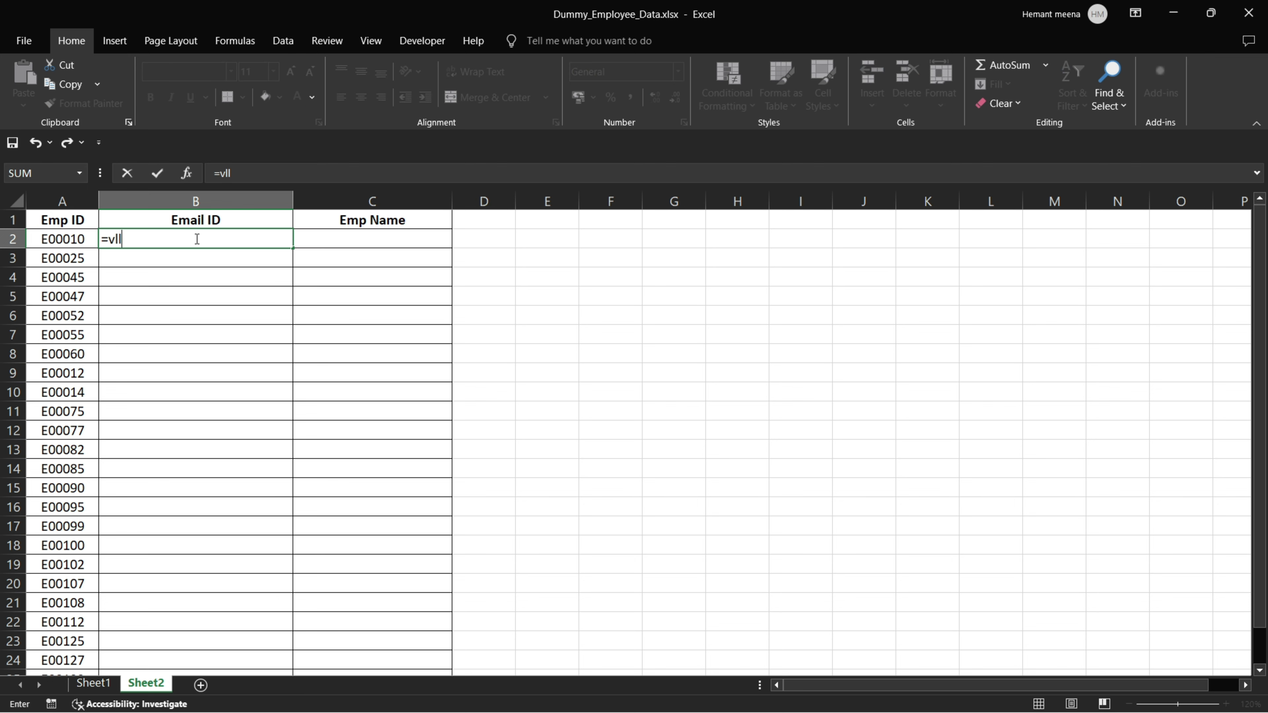
pyautogui.press('Tab')
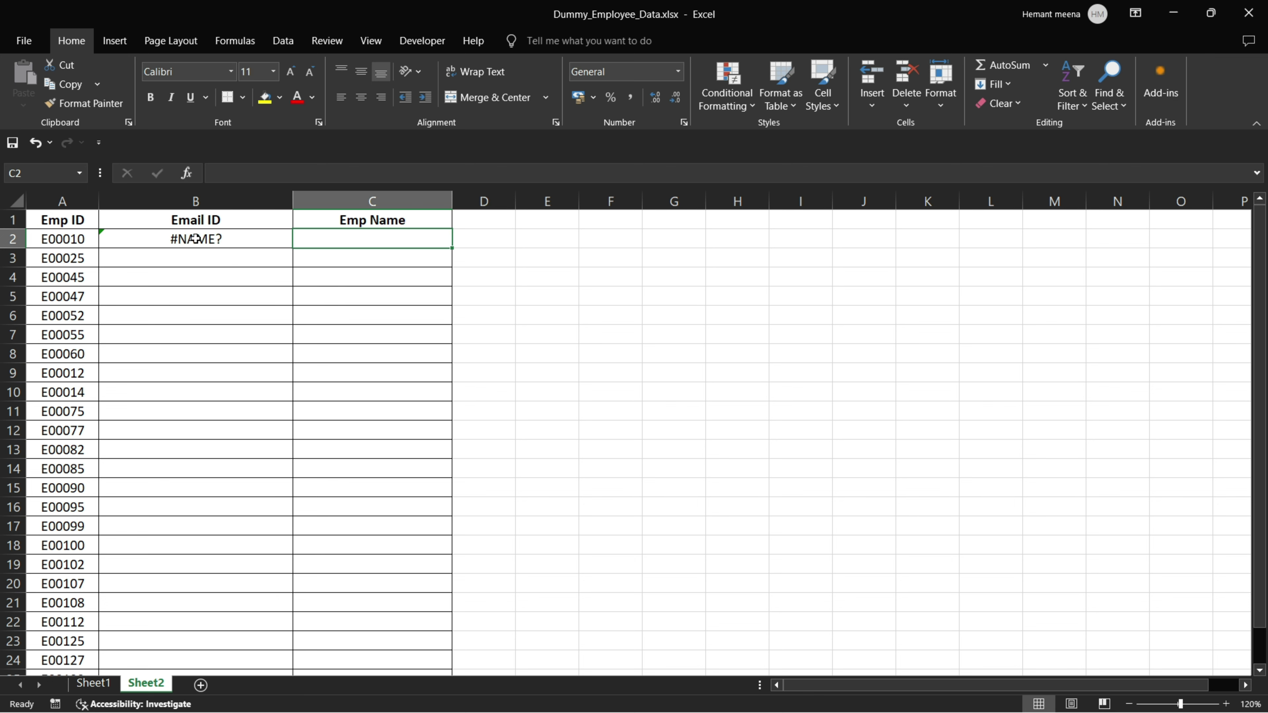
pyautogui.click(184, 243)
pyautogui.press('BackSpace')
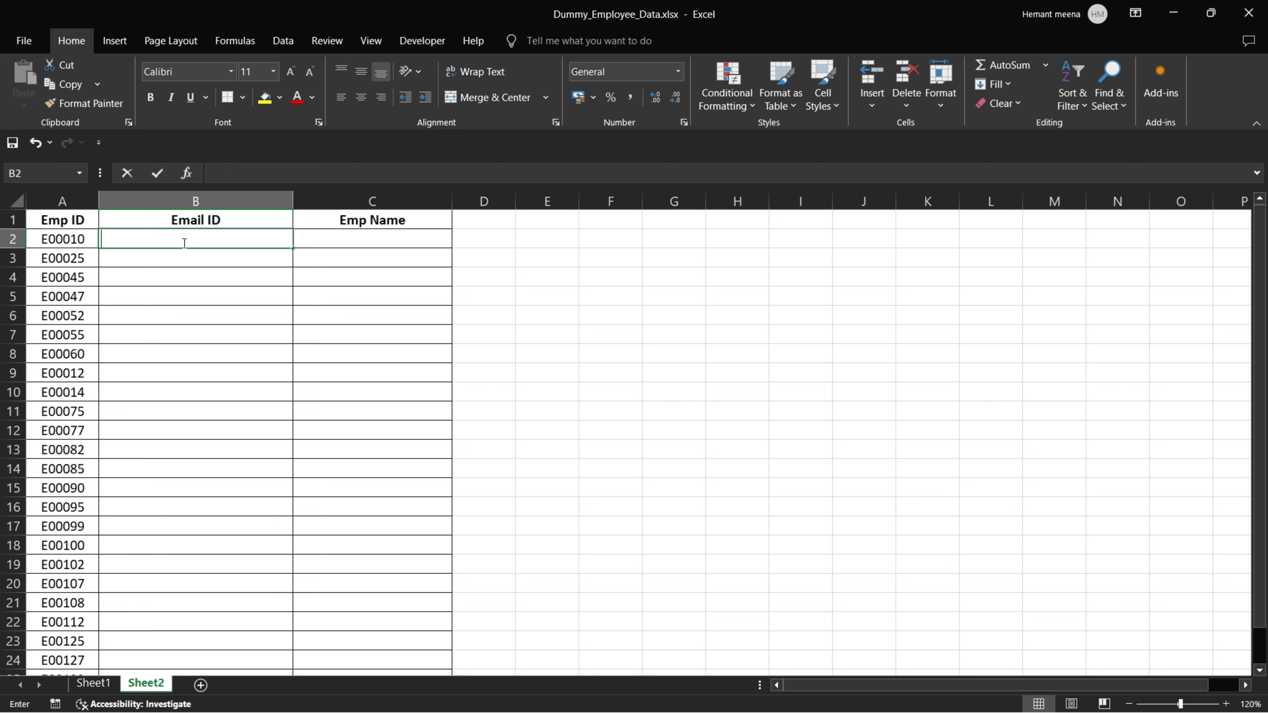
# Start a VLOOKUP formula in cell B2 of Sheet2 with A2 as the lookup value
pyautogui.write('=vloo')
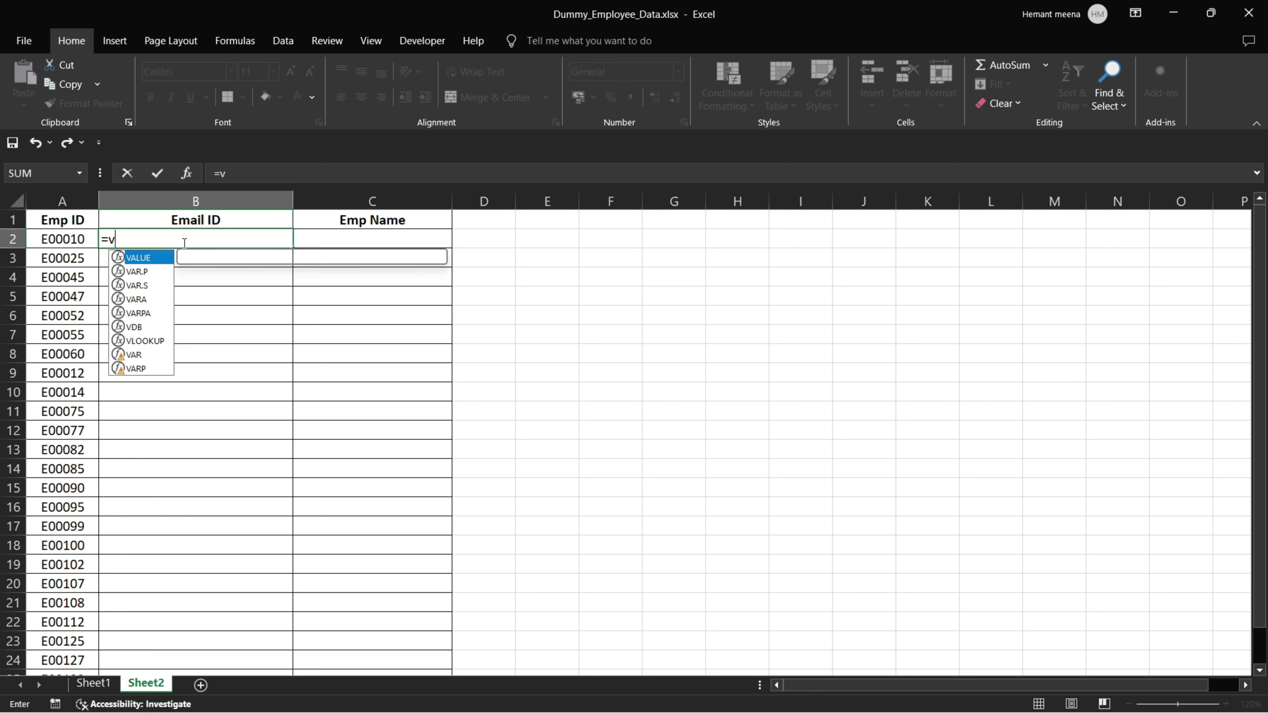
pyautogui.press('Tab')
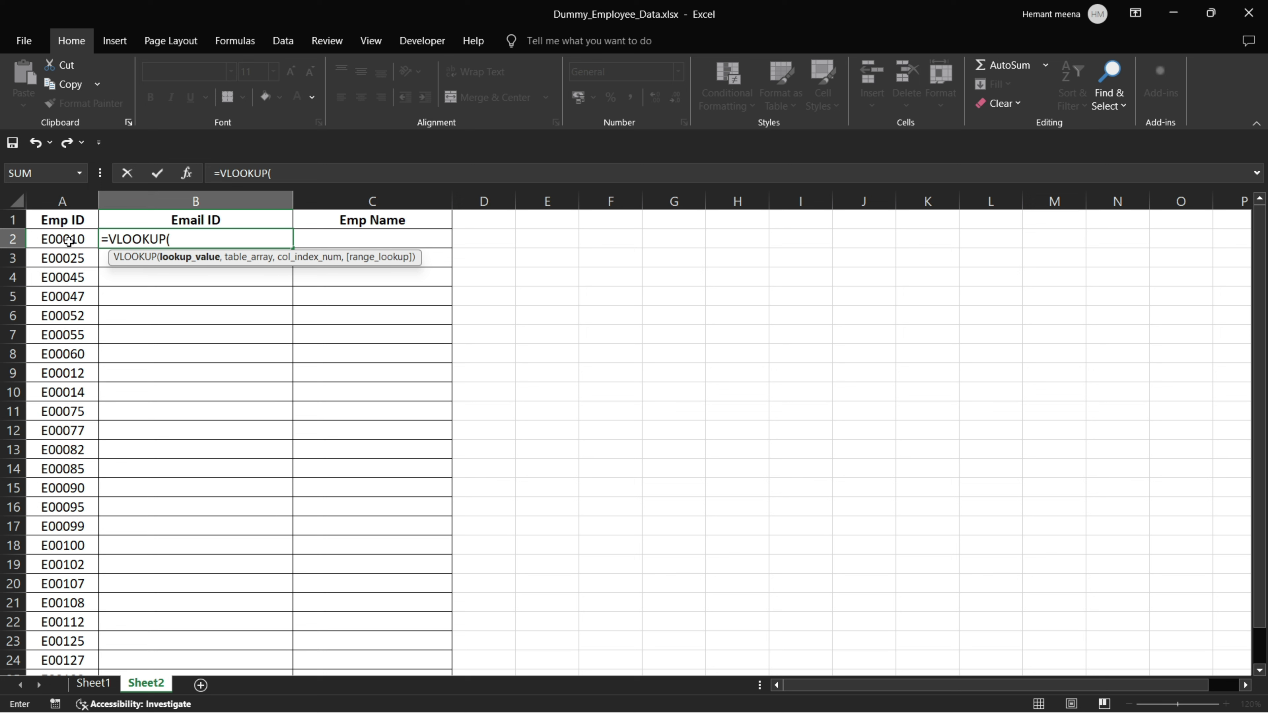
pyautogui.click(68, 241)
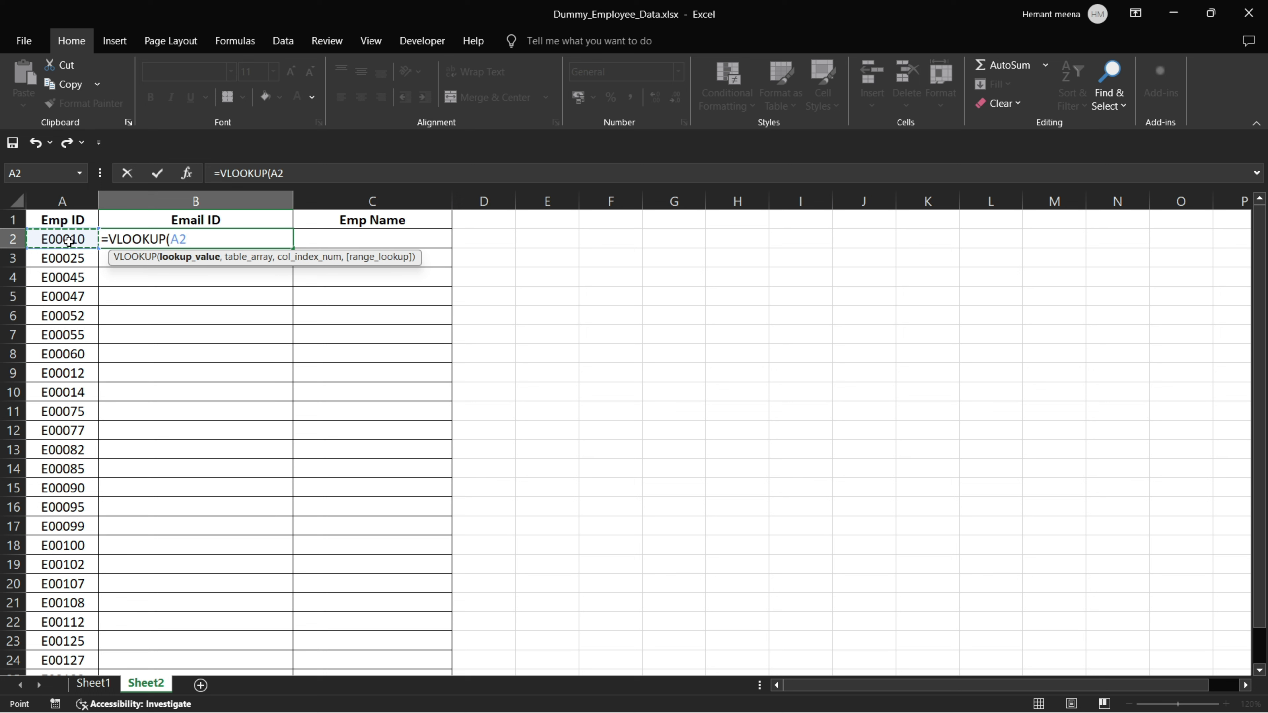
pyautogui.write(',')
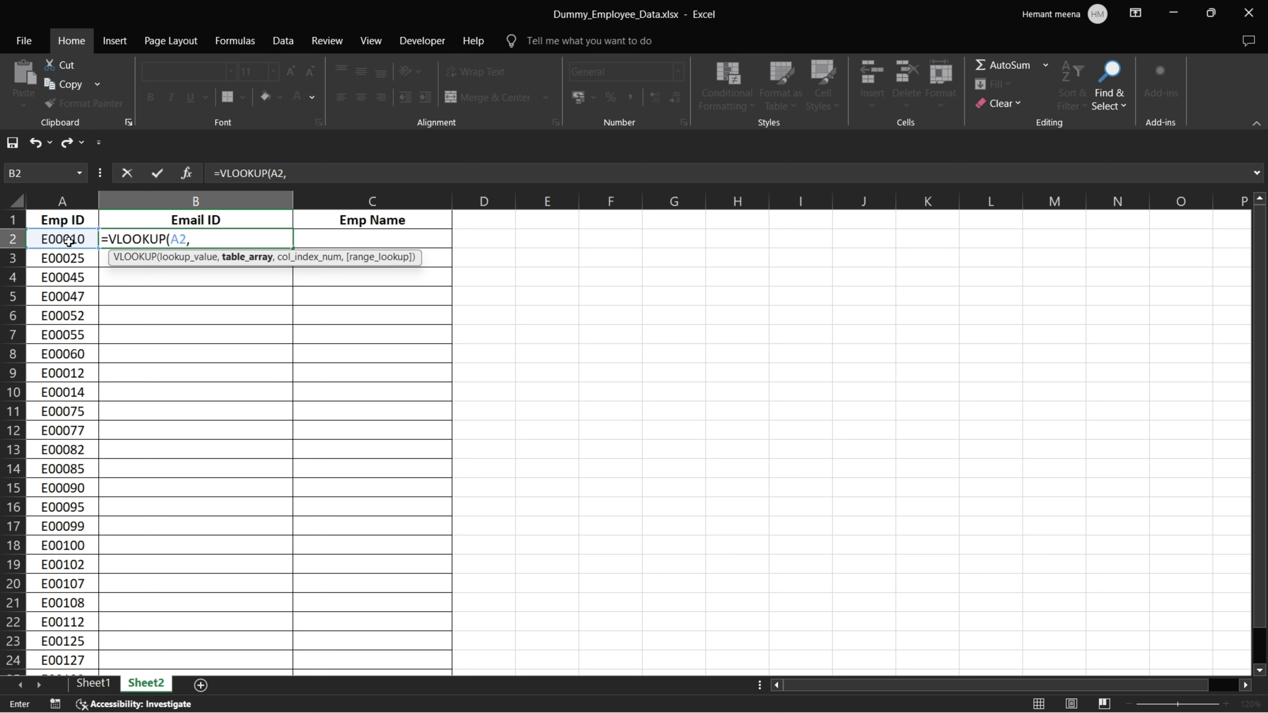
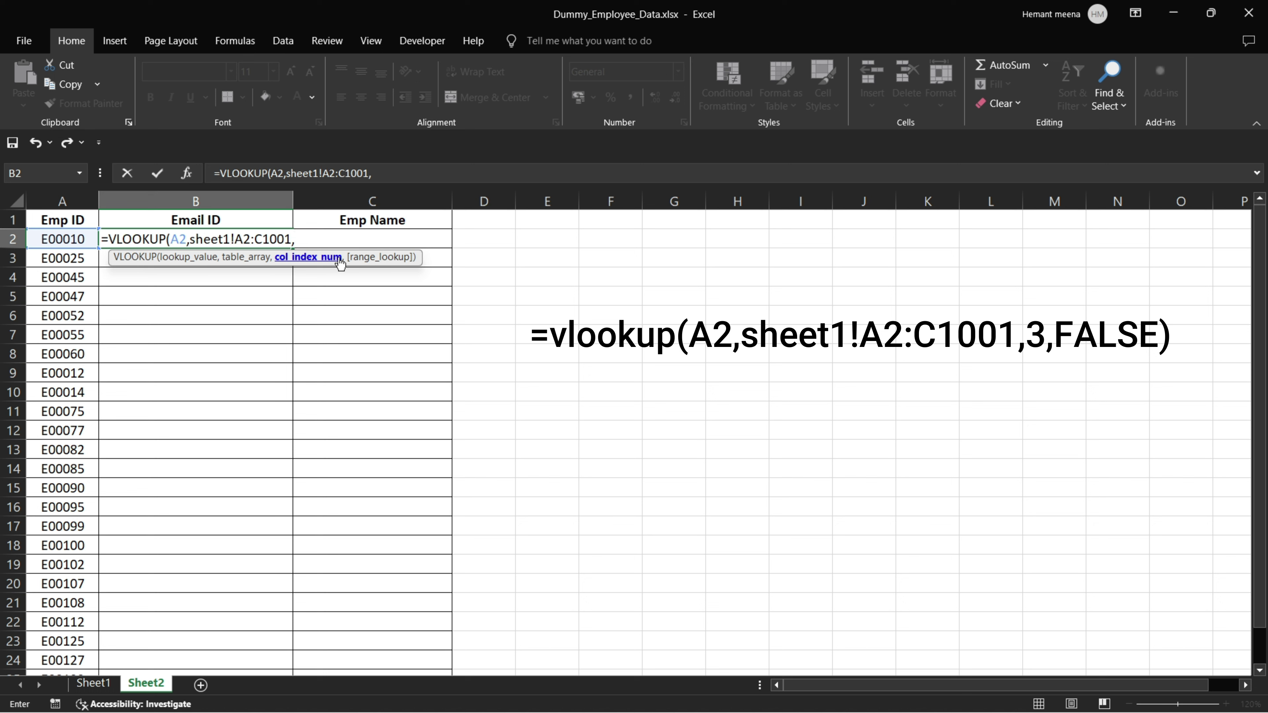
# Complete the formula in B2 as =VLOOKUP(A2,Sheet1!A2:C1001,3,FALSE)
pyautogui.write('3,fa')
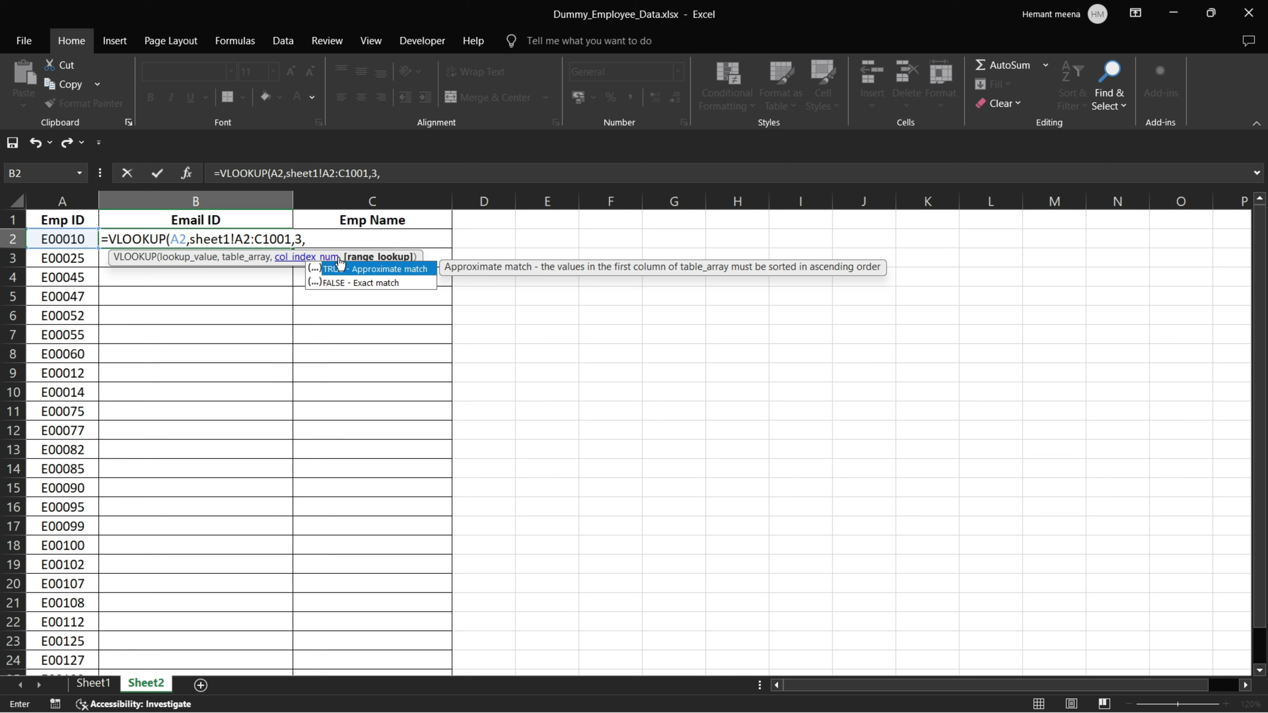
pyautogui.write('ls')
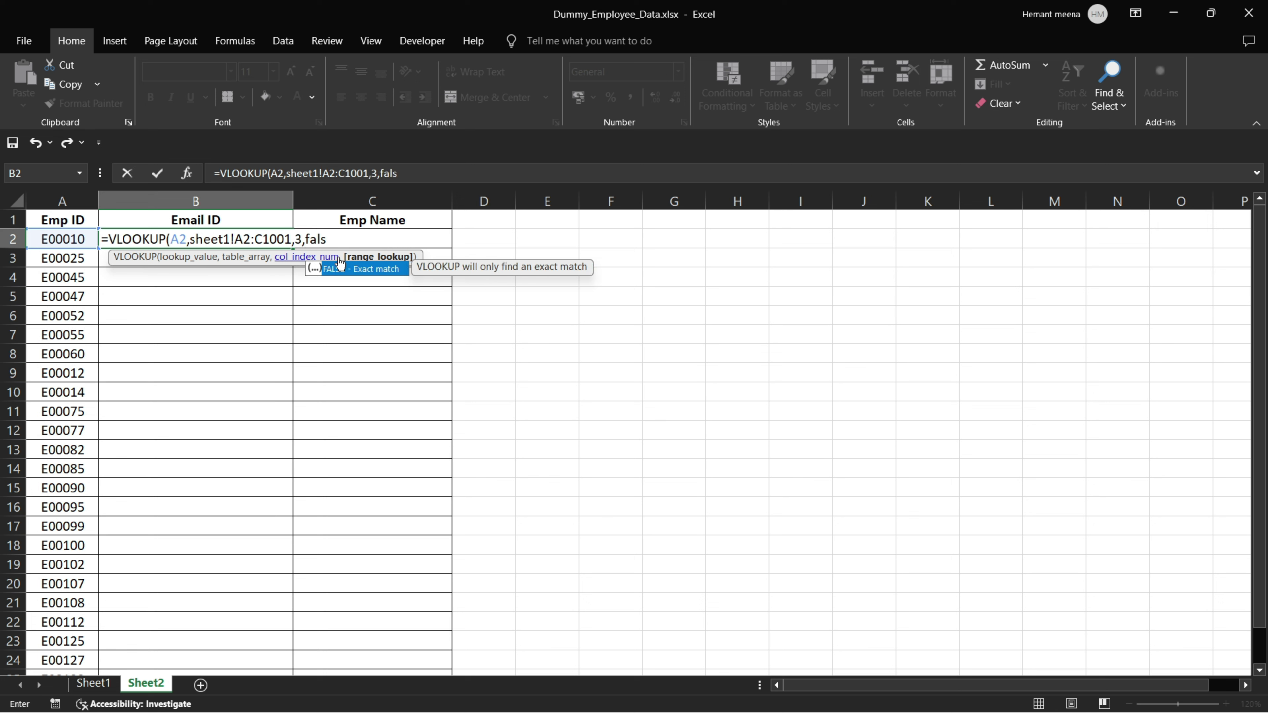
pyautogui.press('Tab')
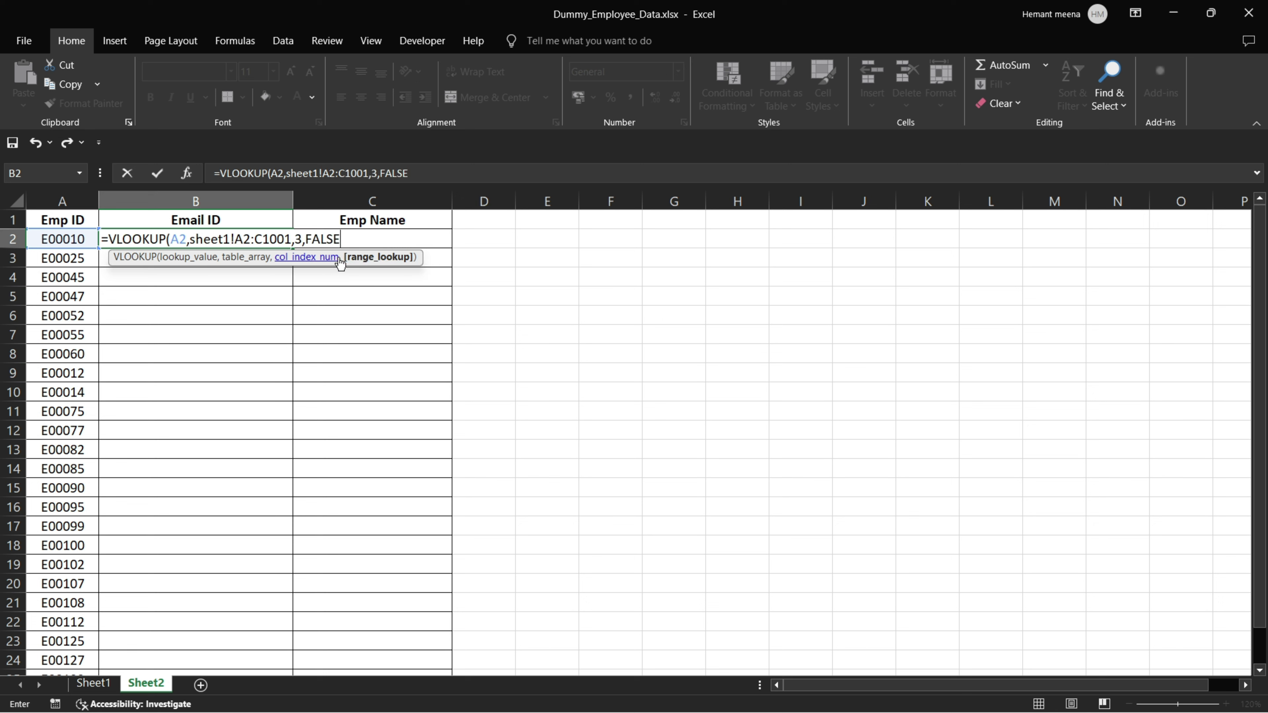
pyautogui.write(')')
pyautogui.press('Return')
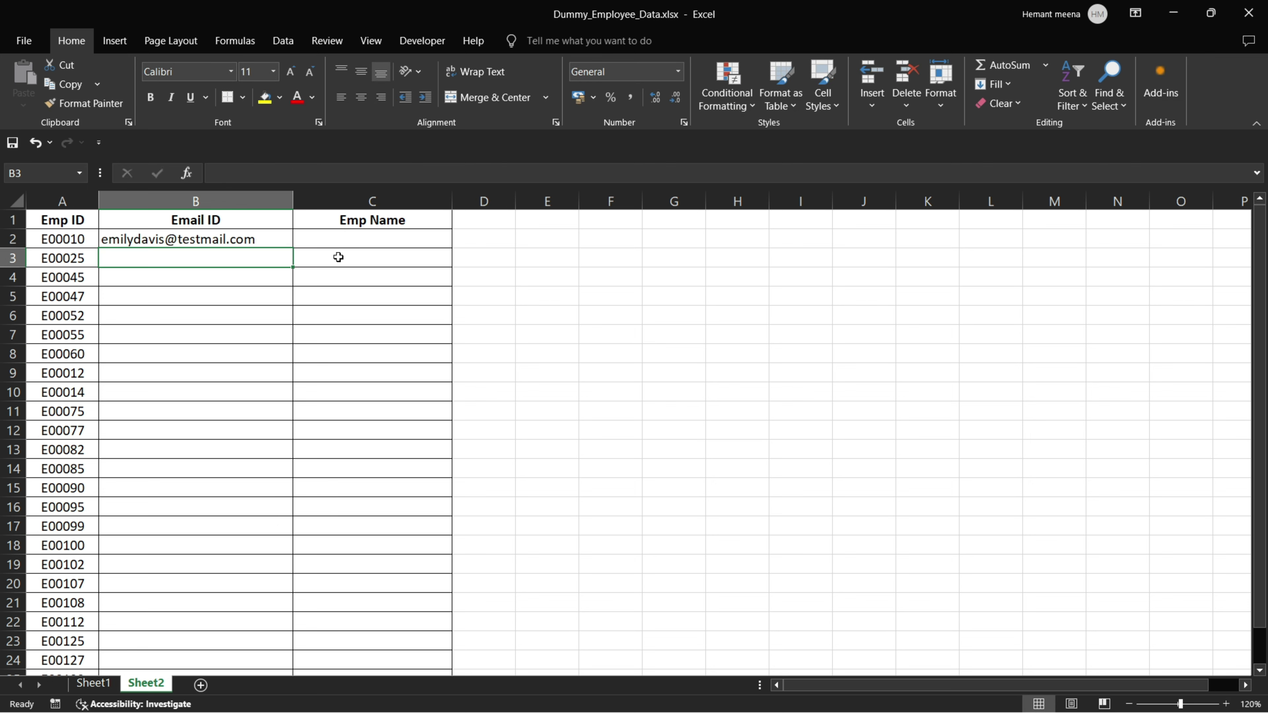
# Fill the VLOOKUP formula from B2 down the Email ID column through B26
pyautogui.click(239, 240)
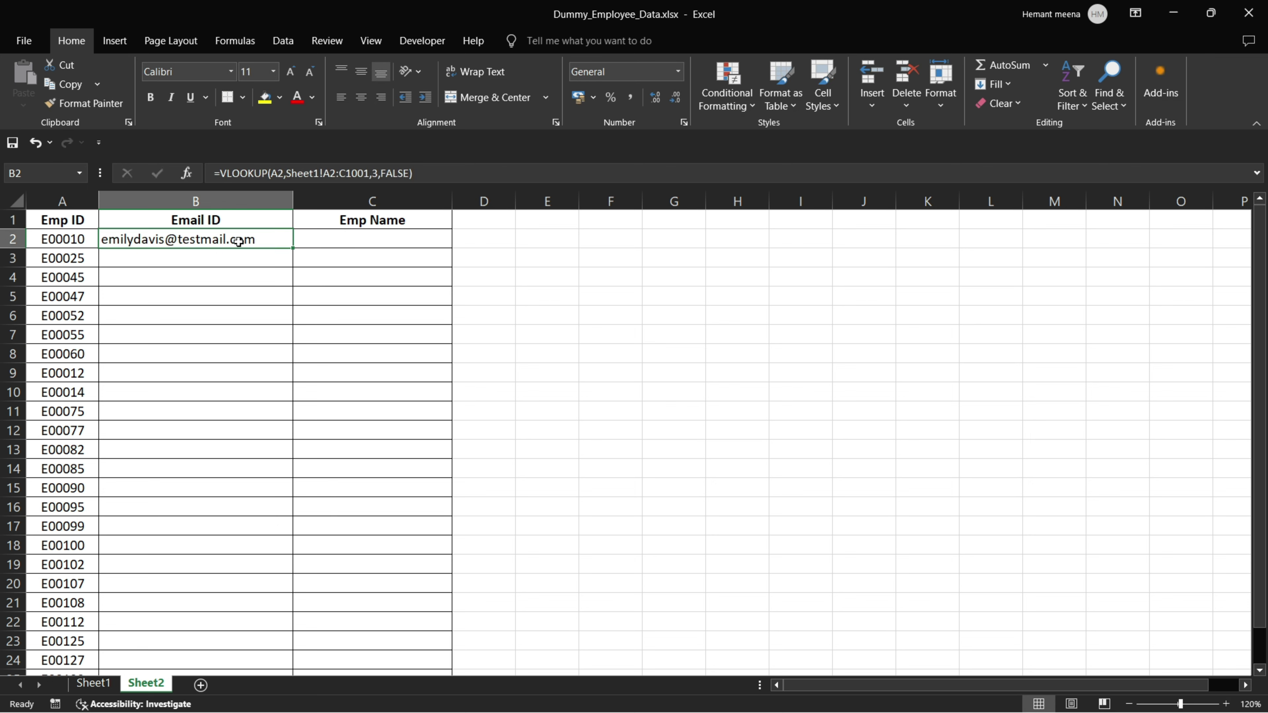
pyautogui.doubleClick(293, 247)
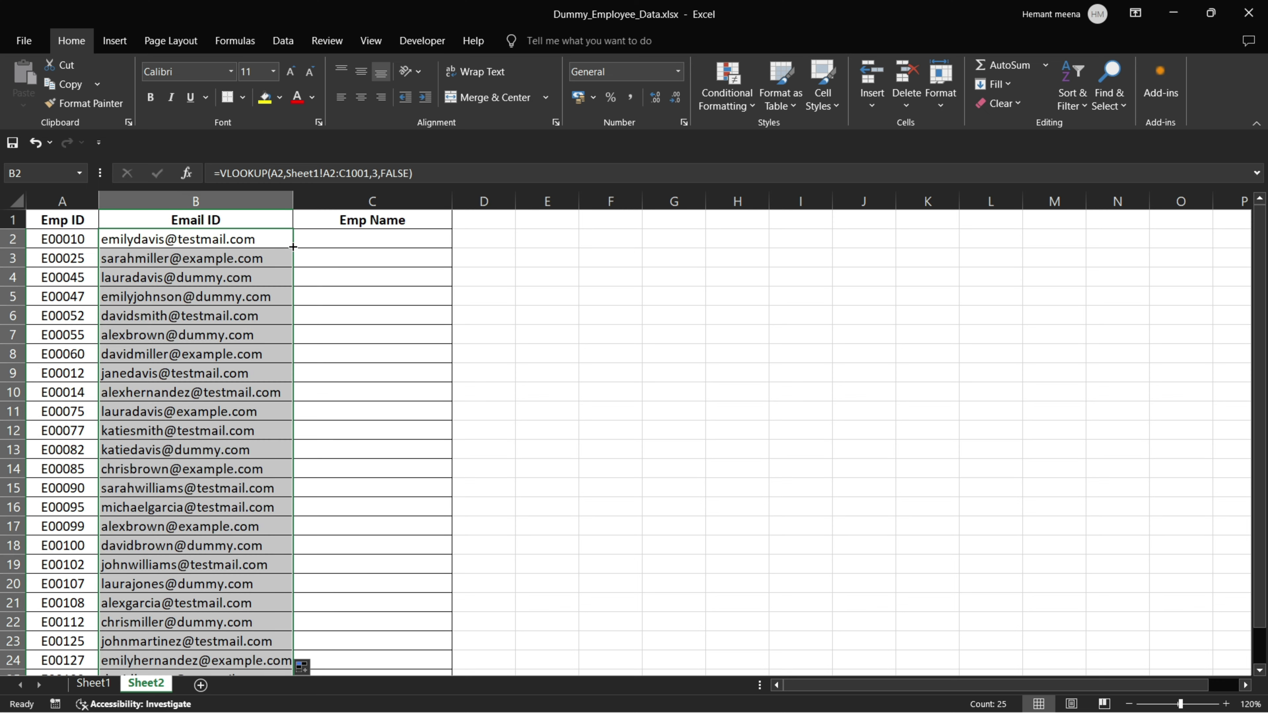
pyautogui.scroll(-4, 340, 456)
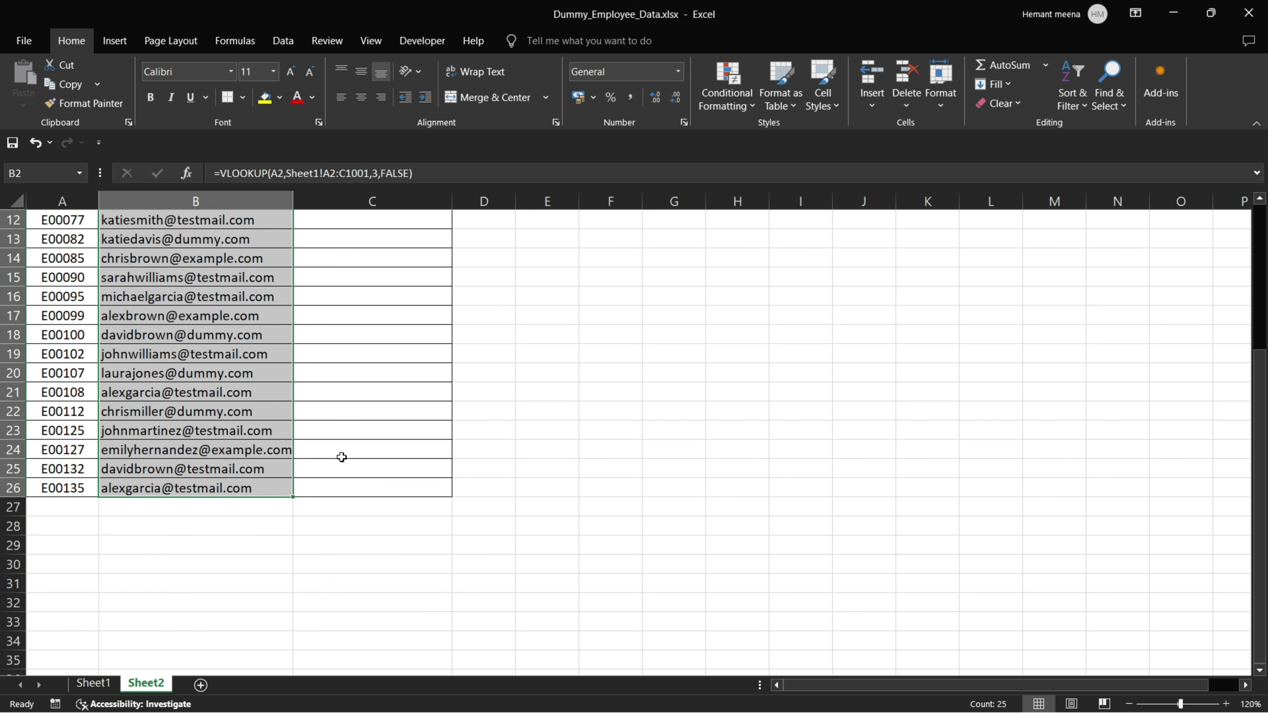
pyautogui.scroll(4, 341, 457)
pyautogui.click(539, 312)
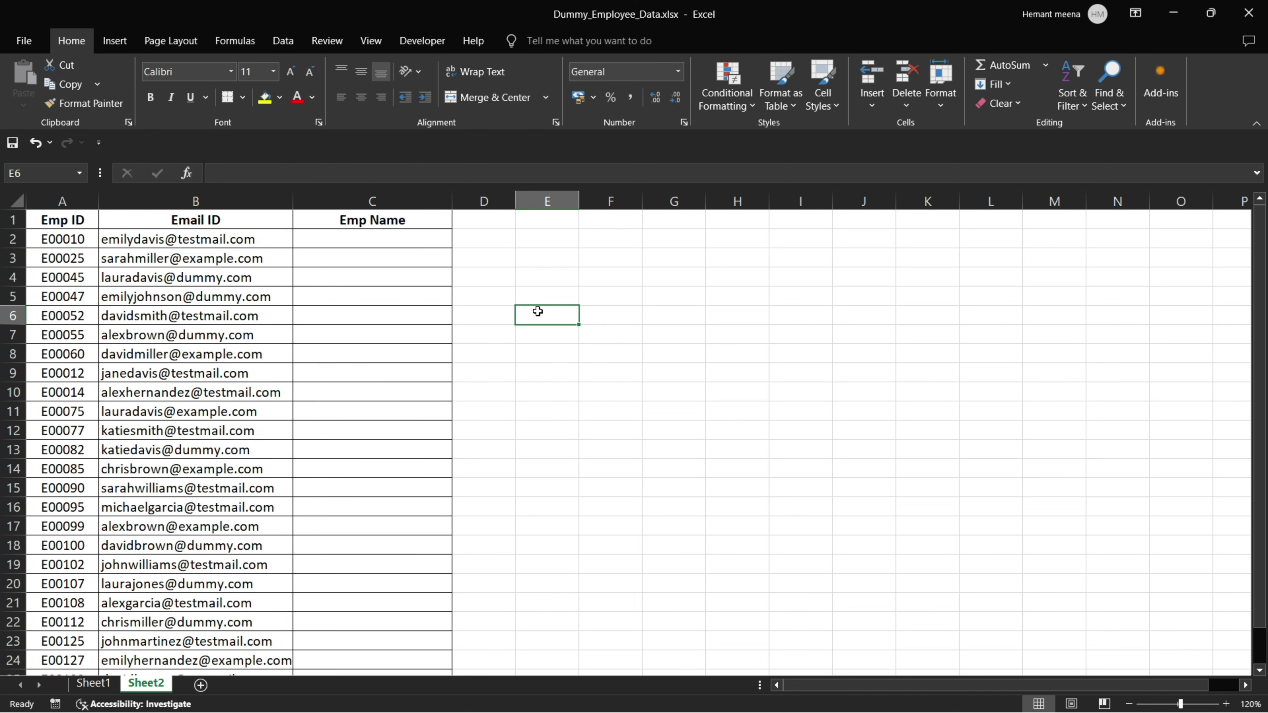
# Compare the email returned in B2 of Sheet2 with the matching employee's record in C11 of Sheet1
pyautogui.click(217, 243)
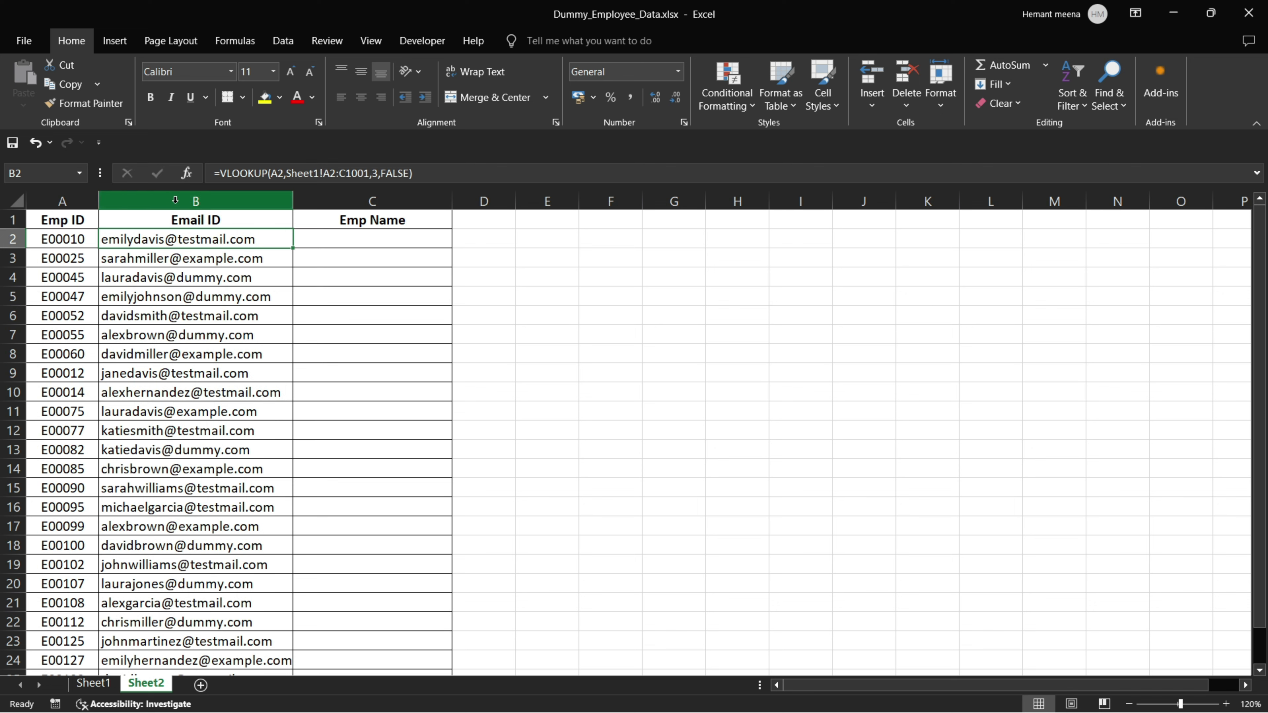
pyautogui.click(102, 687)
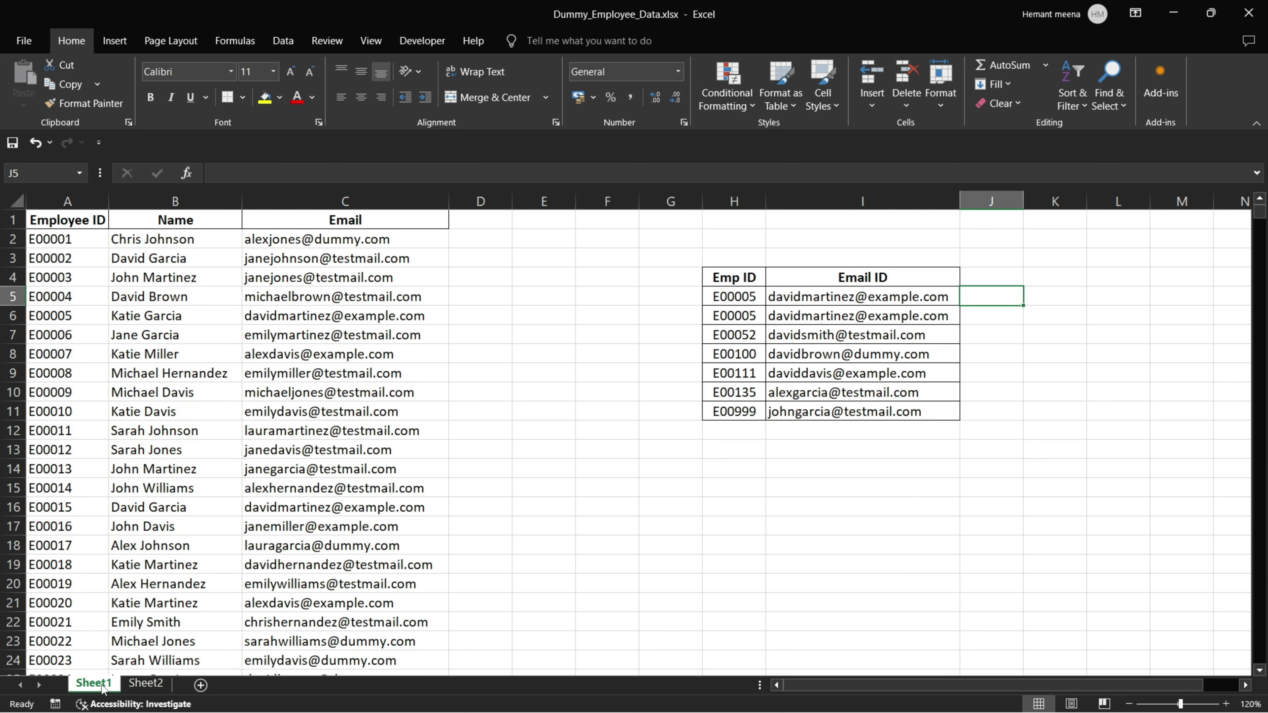
pyautogui.click(276, 415)
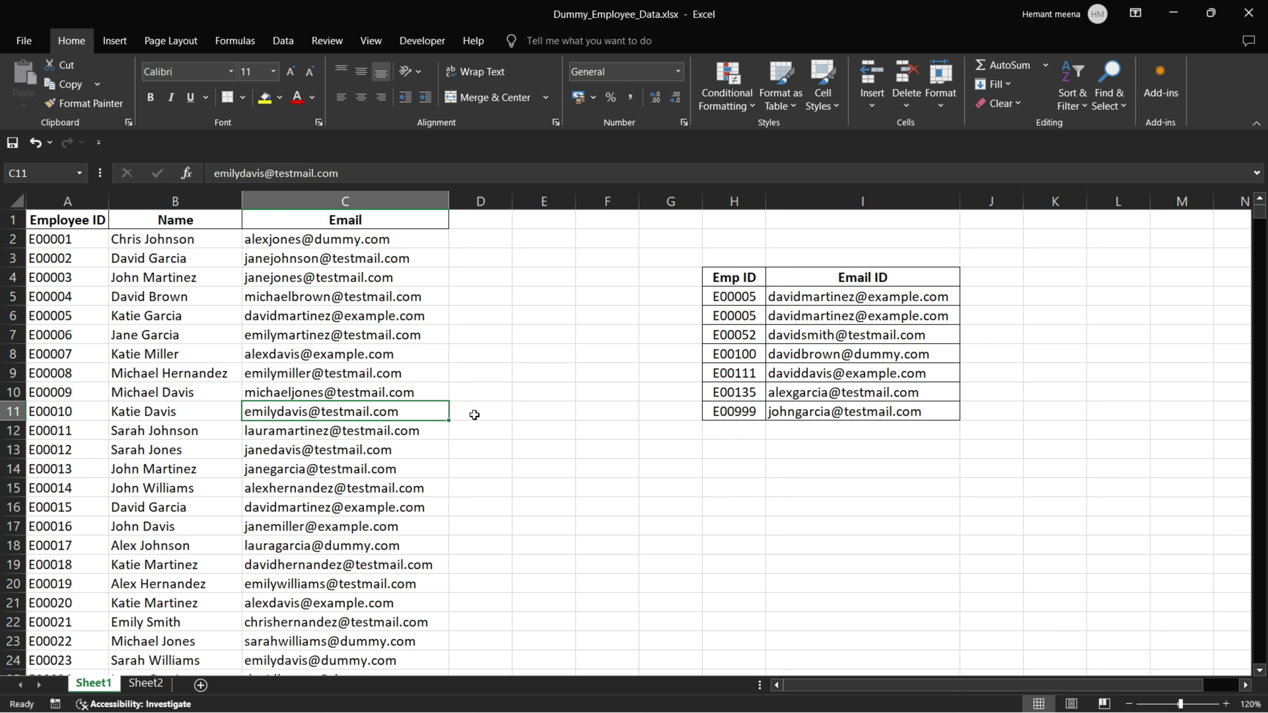
pyautogui.click(146, 684)
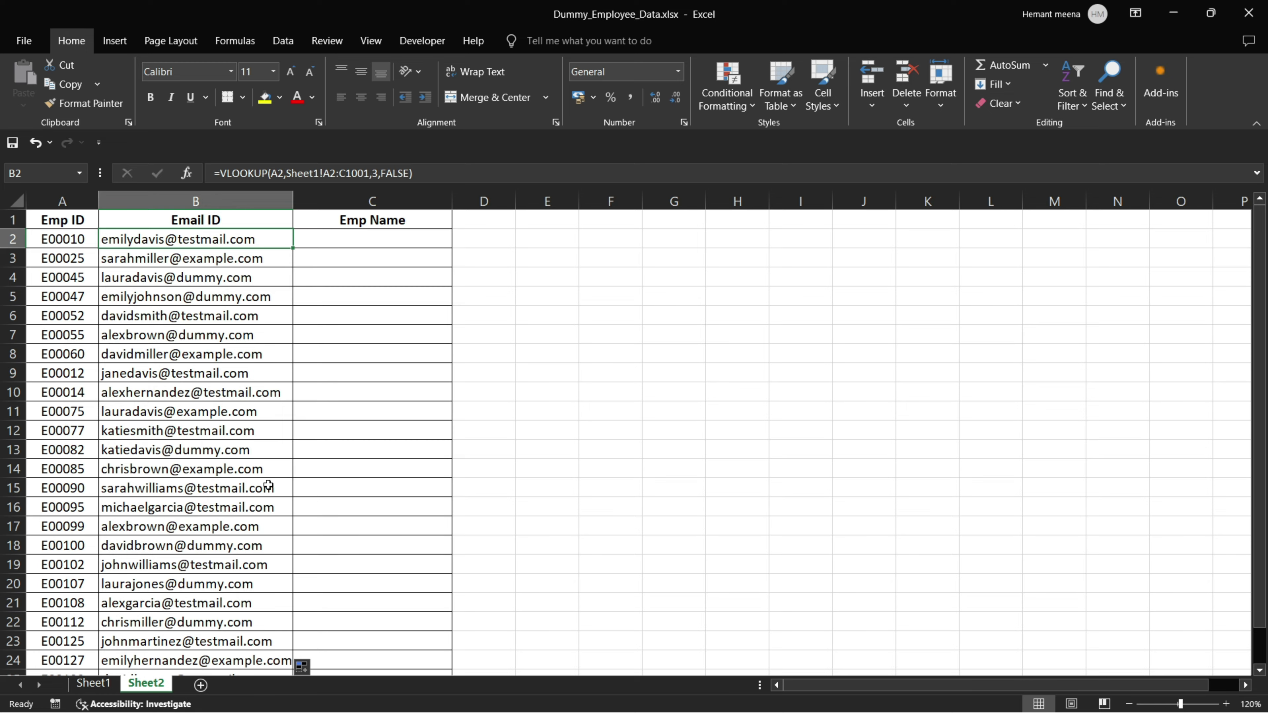
pyautogui.scroll(-2, 268, 485)
pyautogui.scroll(3, 268, 486)
pyautogui.click(347, 239)
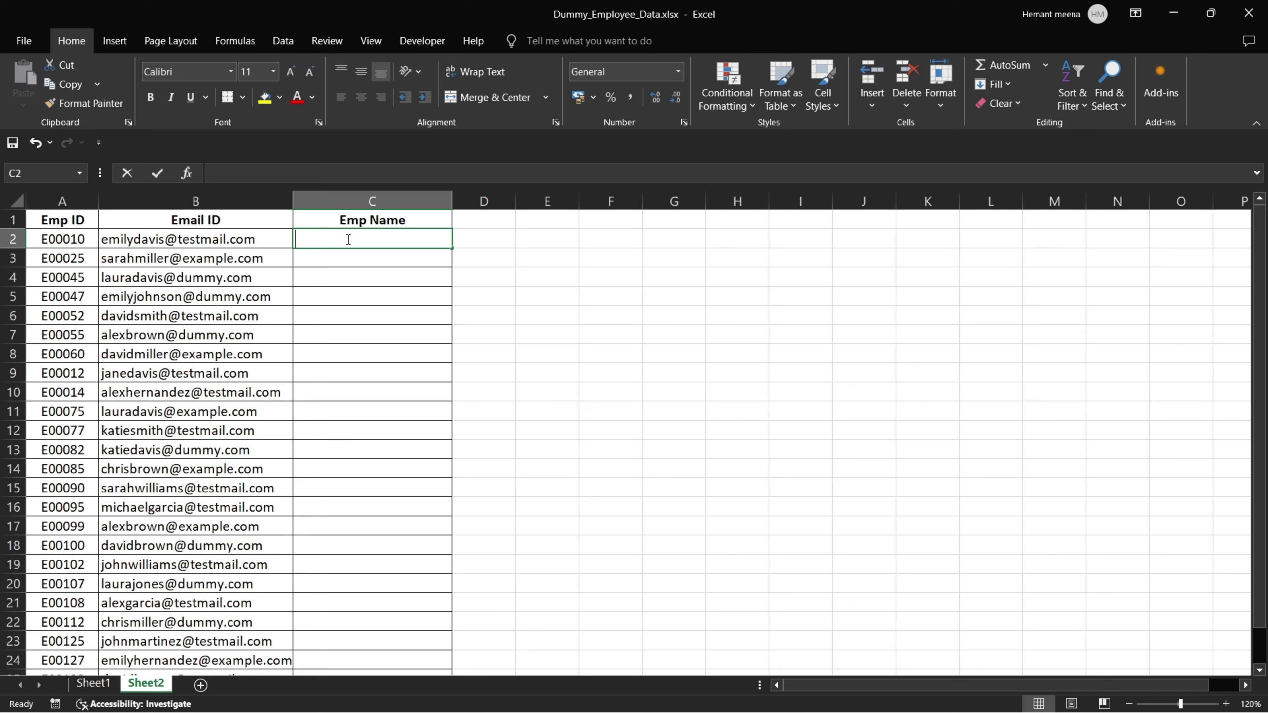
pyautogui.write('=vloo')
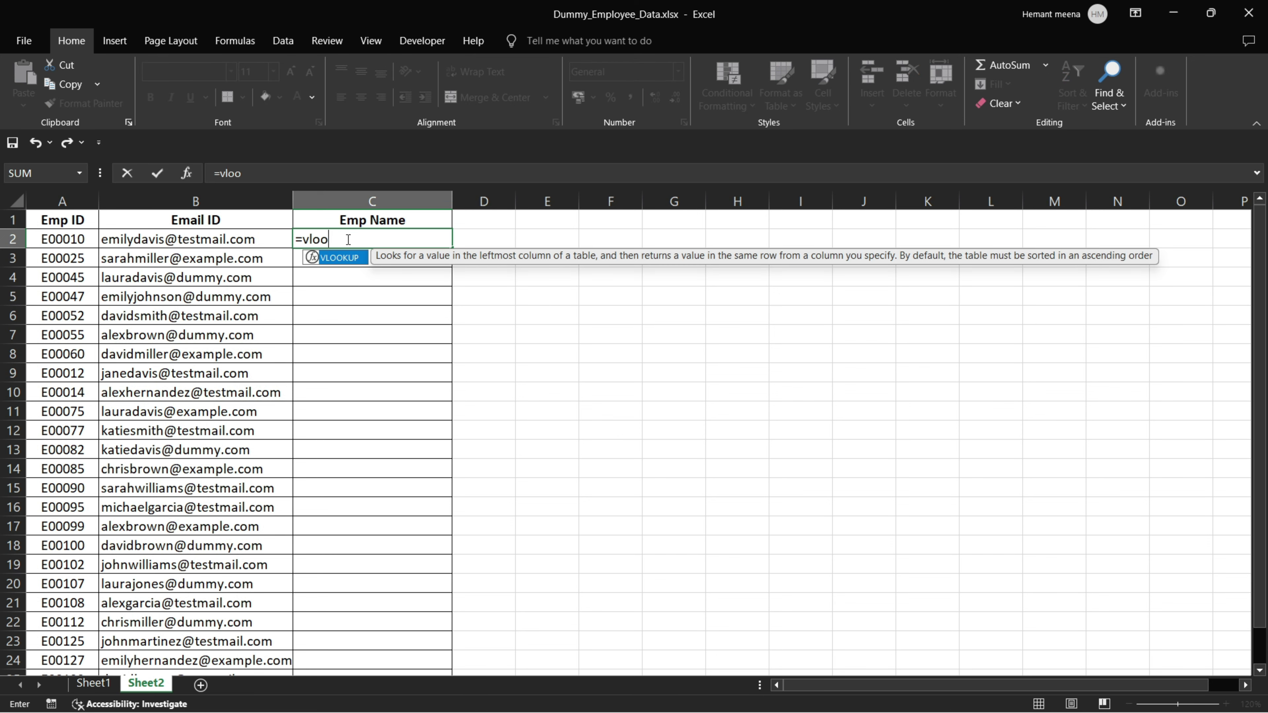
pyautogui.press('Tab')
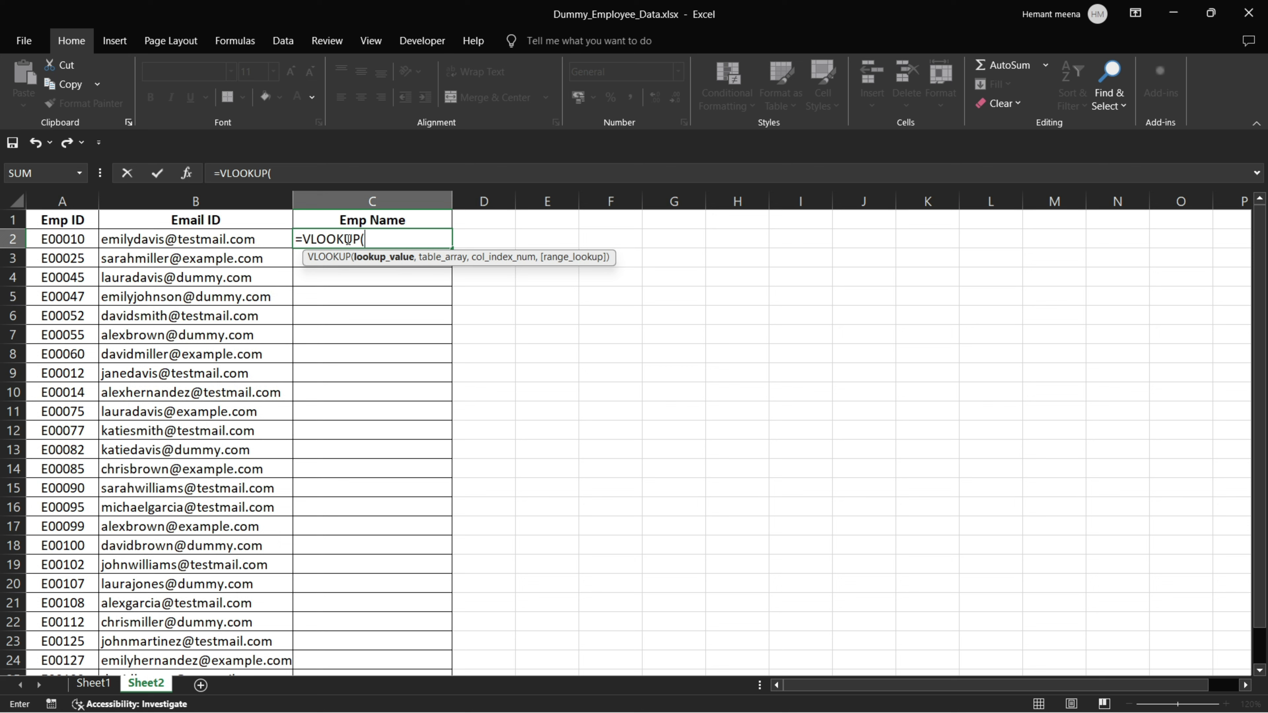
pyautogui.press('BackSpace')
pyautogui.press('BackSpace')
pyautogui.press('BackSpace')
pyautogui.press('BackSpace')
pyautogui.press('BackSpace')
pyautogui.press('BackSpace')
pyautogui.press('BackSpace')
pyautogui.press('BackSpace')
pyautogui.press('BackSpace')
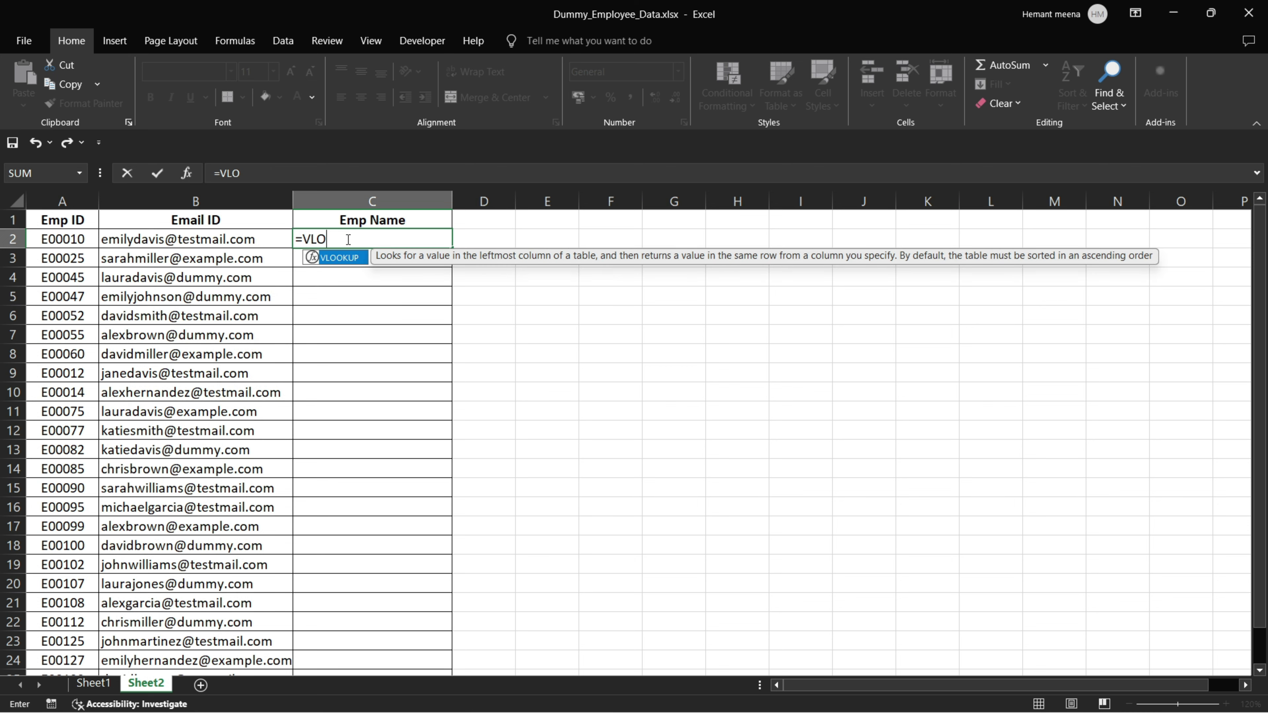
# Cancel the started formula in C2 and check the Name column's position in Sheet1's employee data
pyautogui.press('Escape')
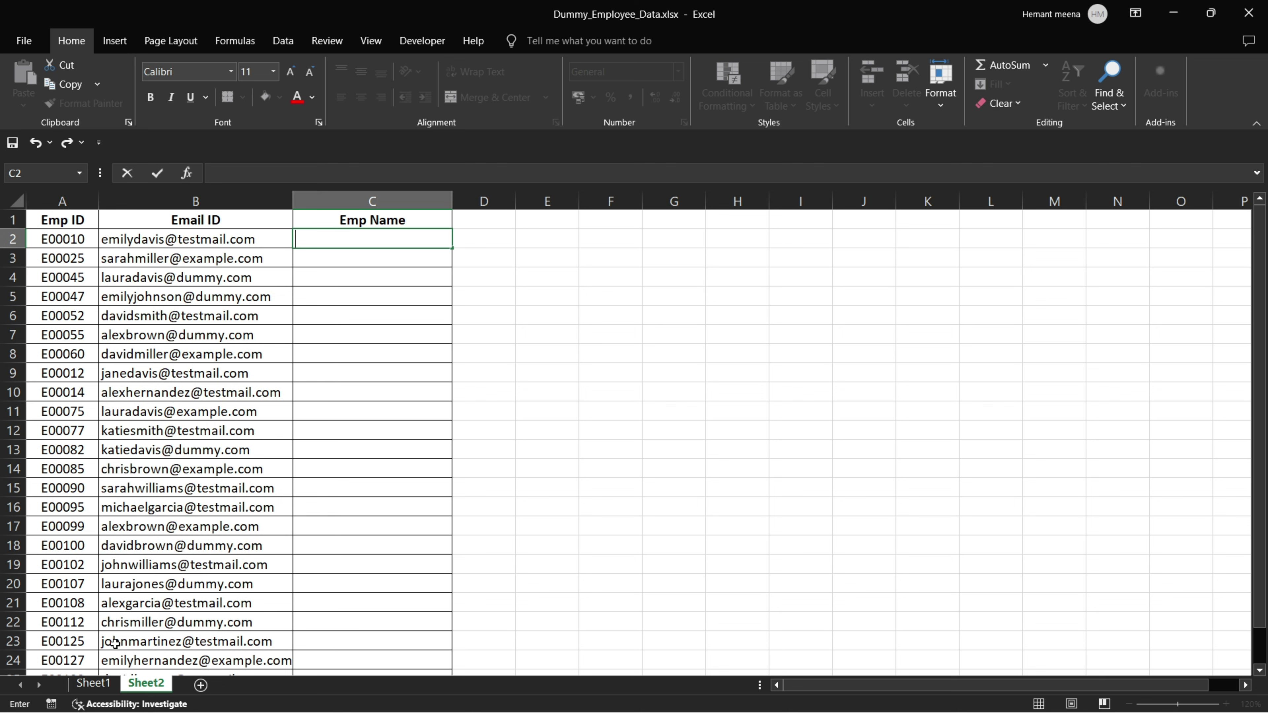
pyautogui.click(93, 683)
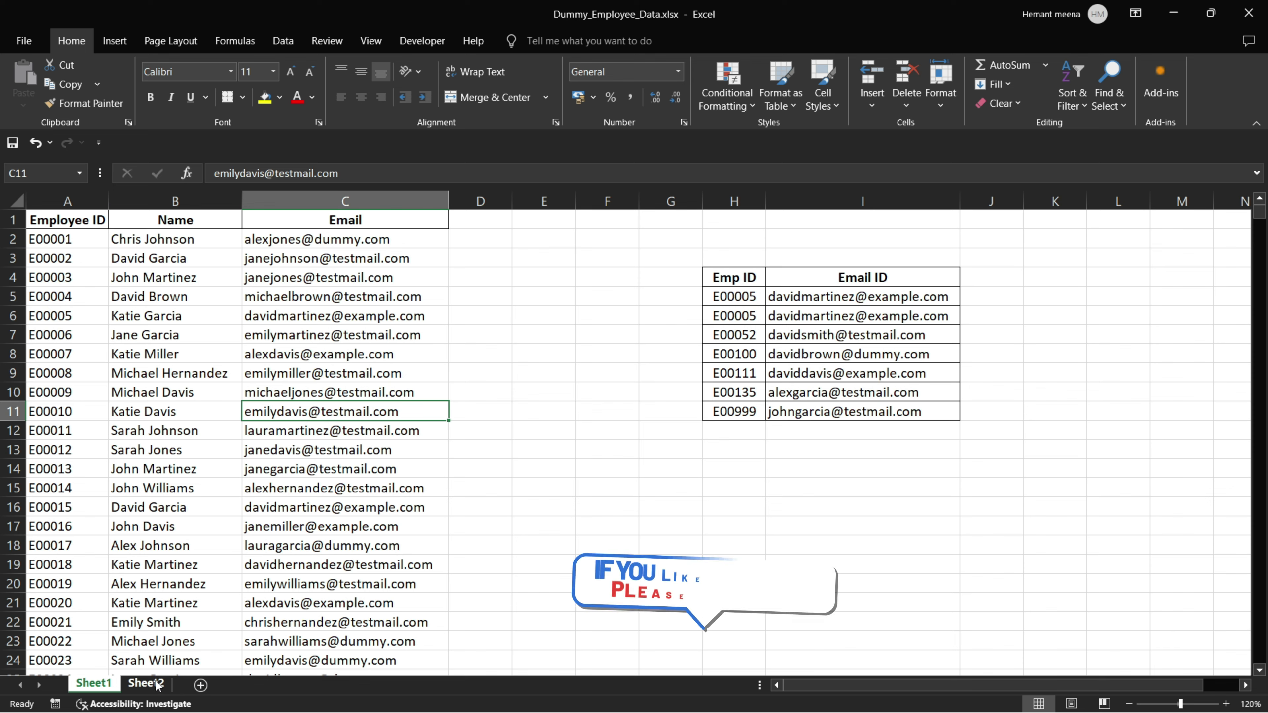
pyautogui.click(145, 684)
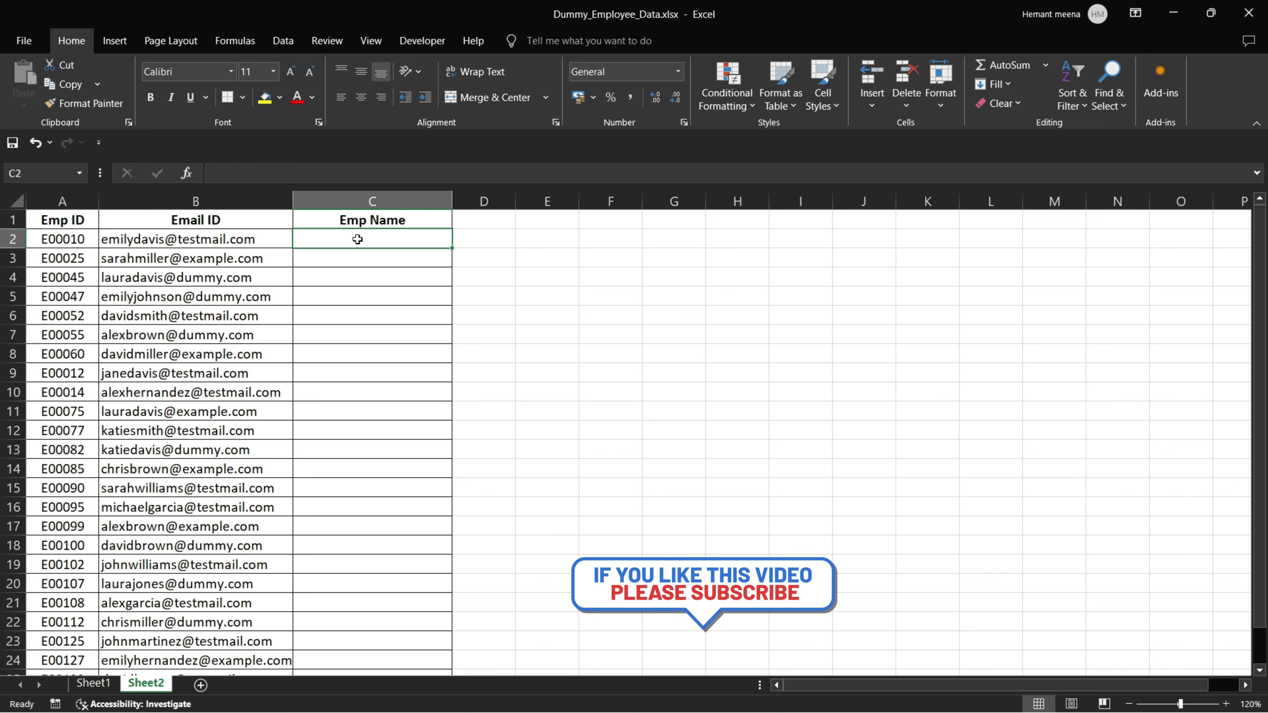
# Enter the formula =VLOOKUP(A2,Sheet1!A2:C1001,2,FALSE) in cell C2 of Sheet2 to look up the employee's name
pyautogui.write('=vl')
pyautogui.press('Tab')
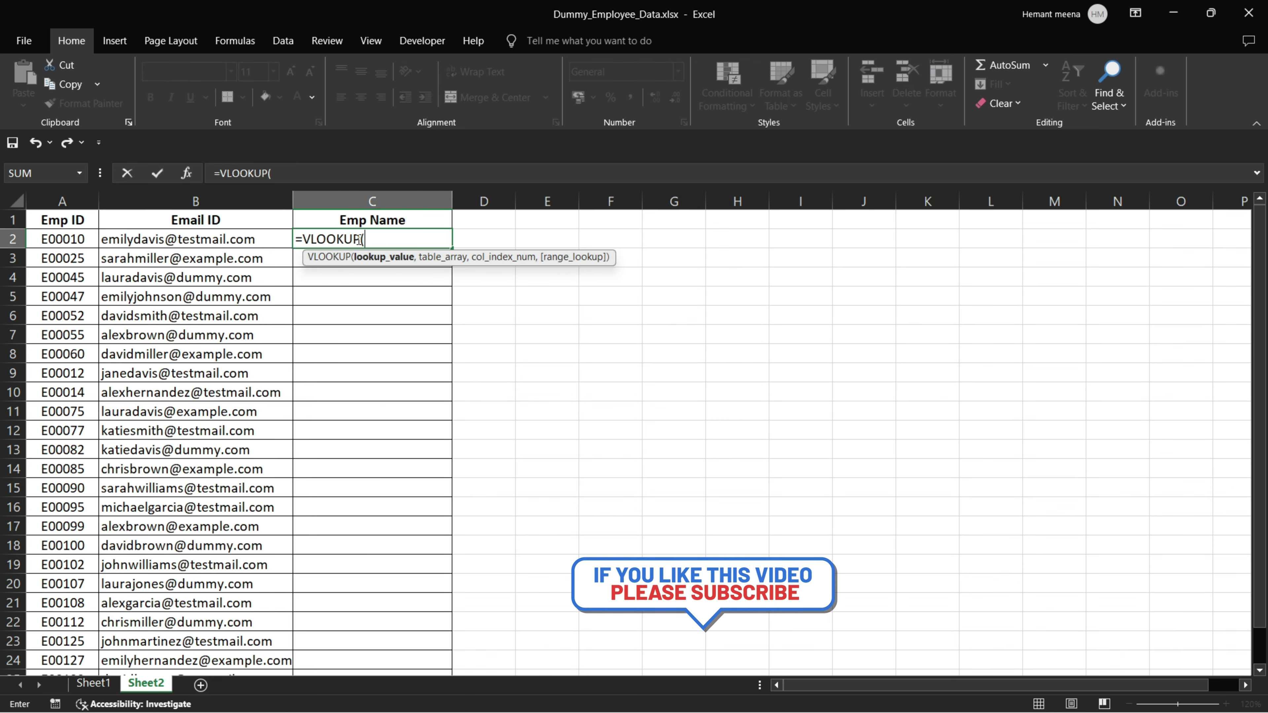
pyautogui.click(50, 239)
pyautogui.write(',')
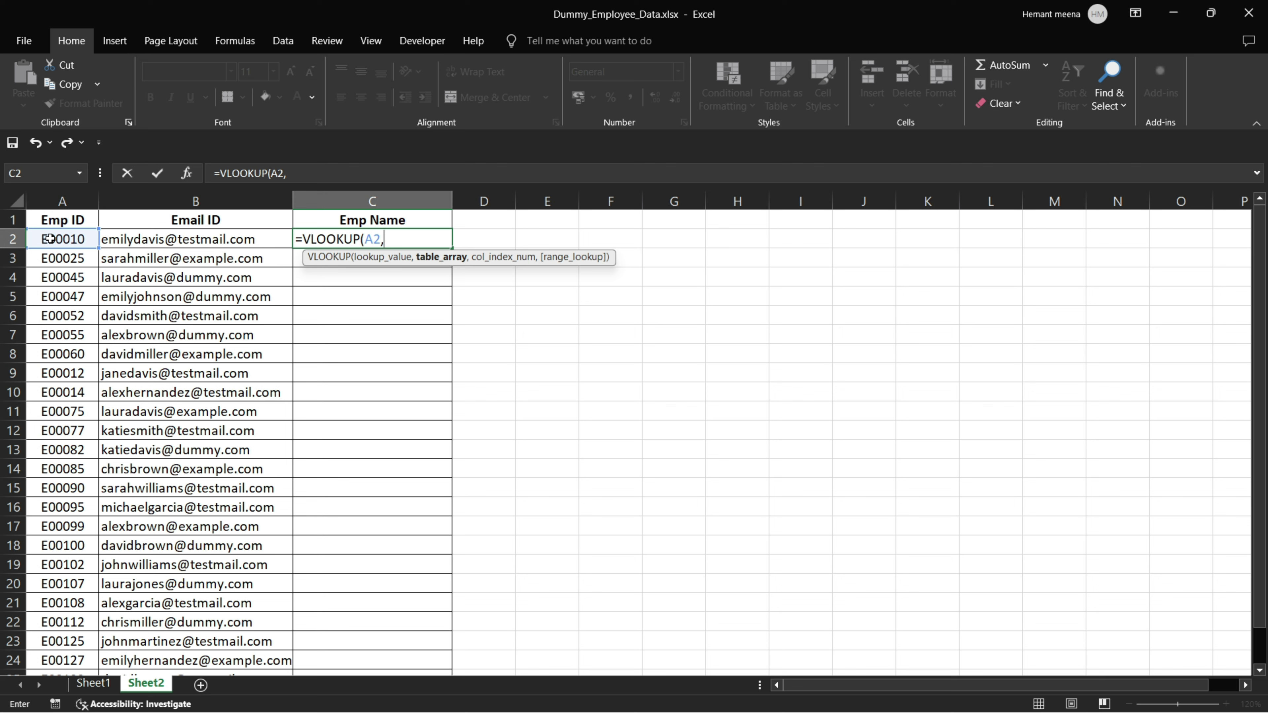
pyautogui.write('s')
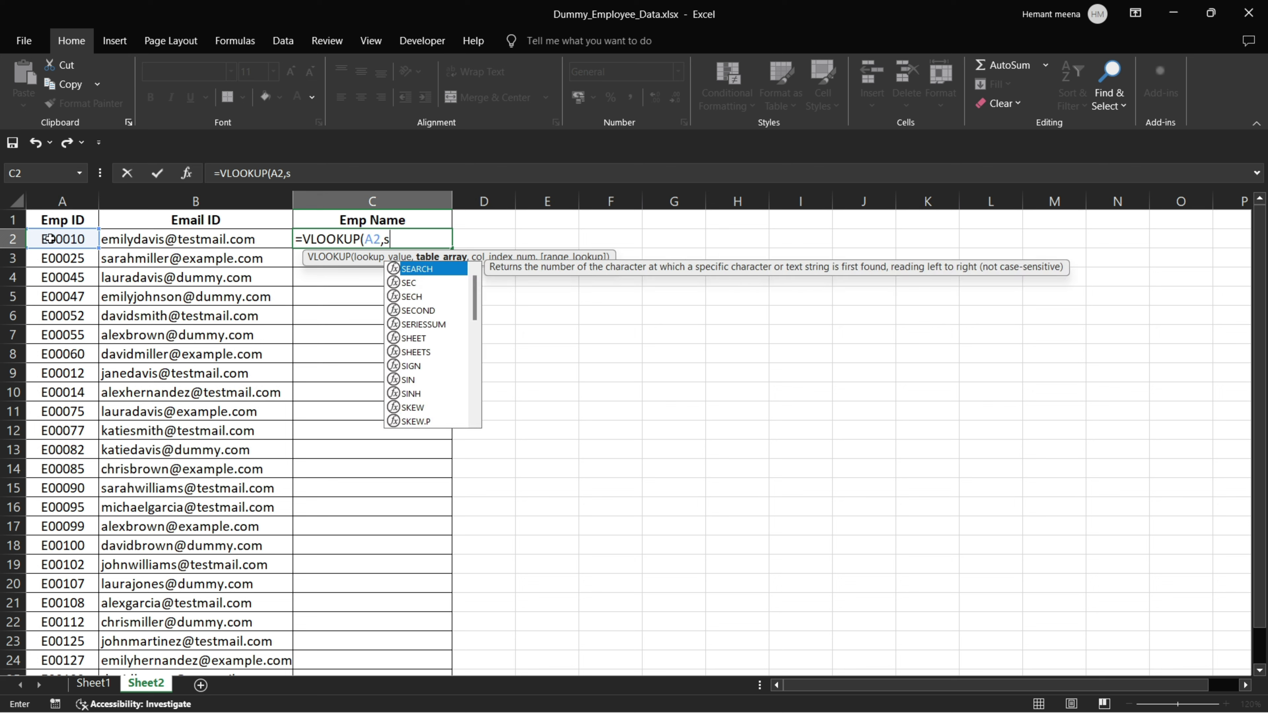
pyautogui.write('heet1!')
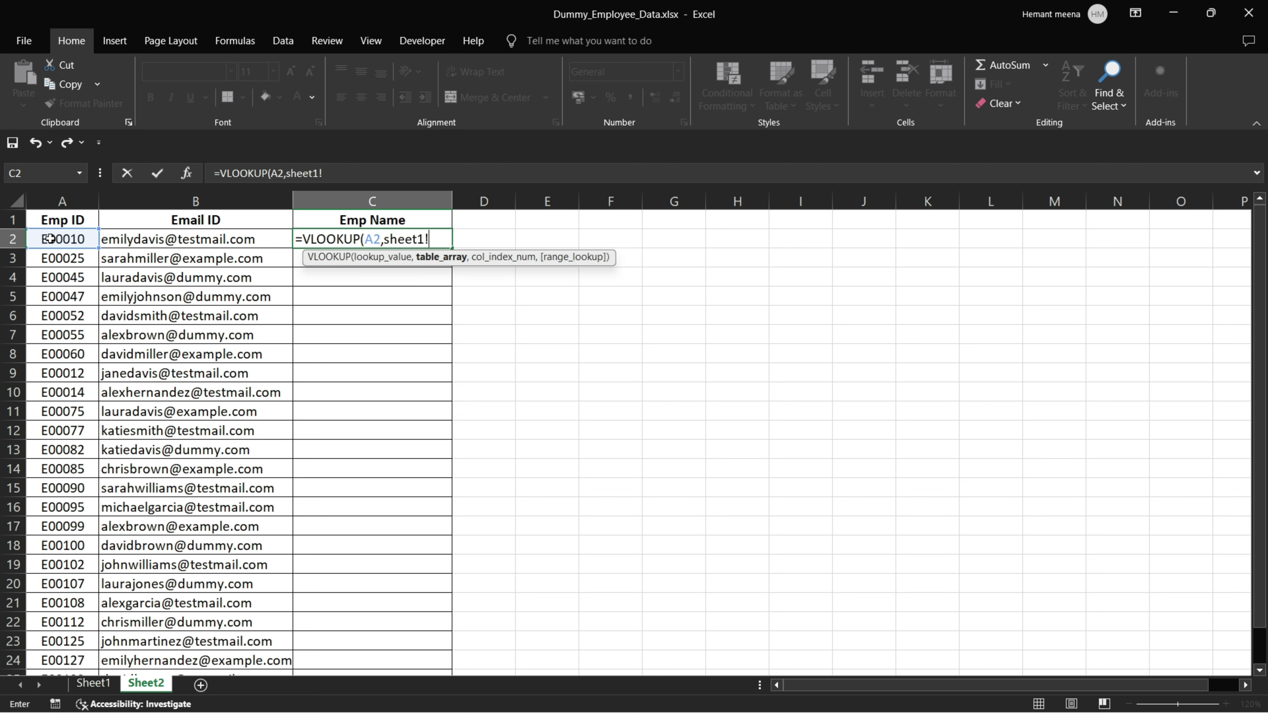
pyautogui.write('A2:C1001,2')
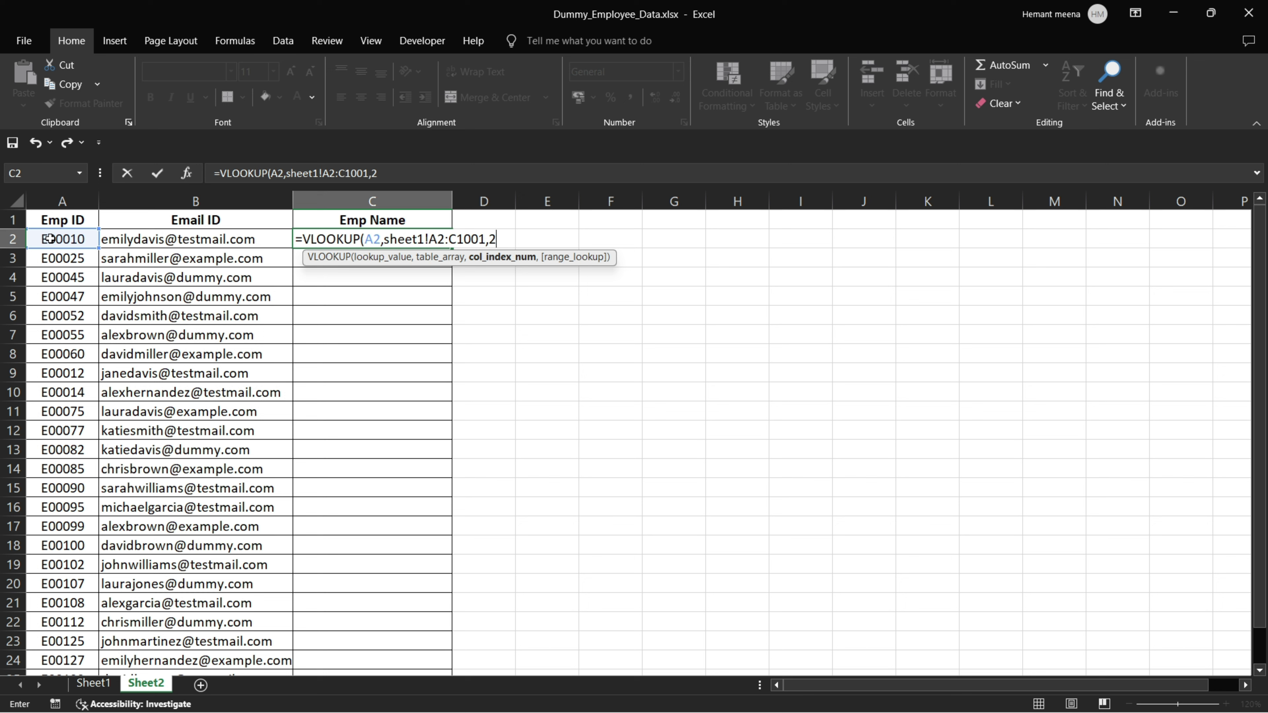
pyautogui.write(',f')
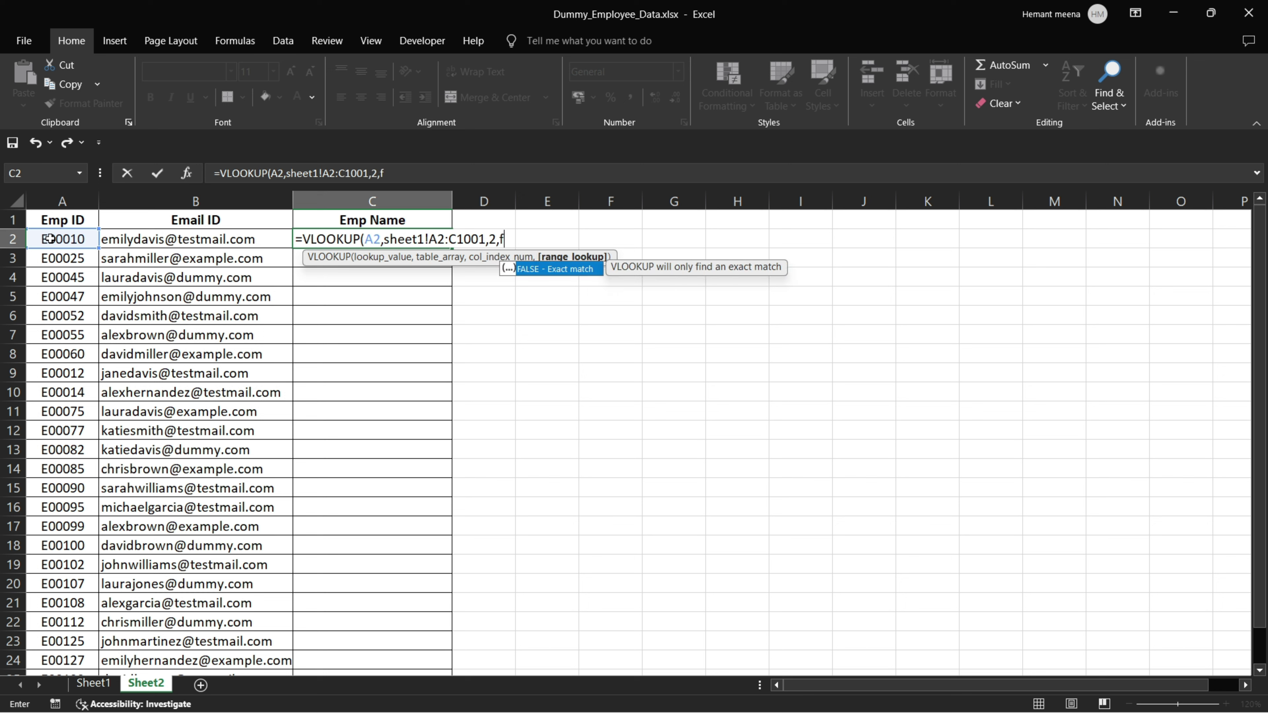
pyautogui.write('als')
pyautogui.press('Tab')
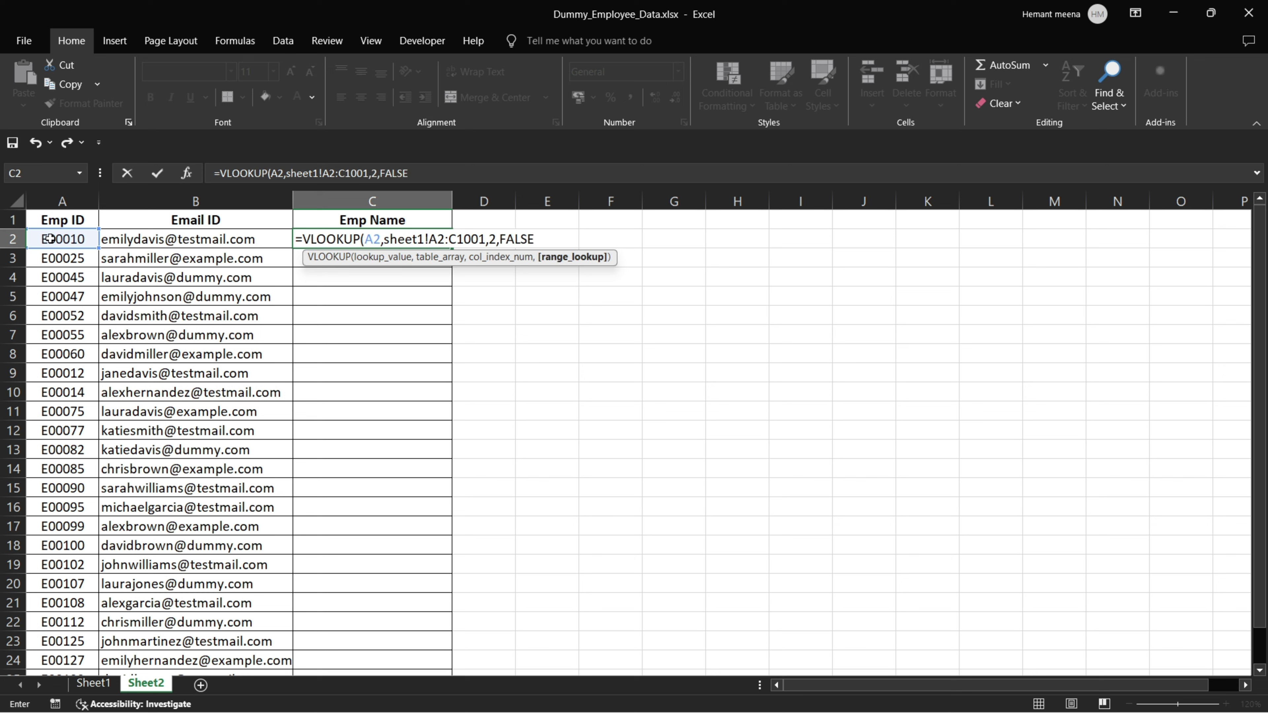
pyautogui.write(')')
pyautogui.press('Return')
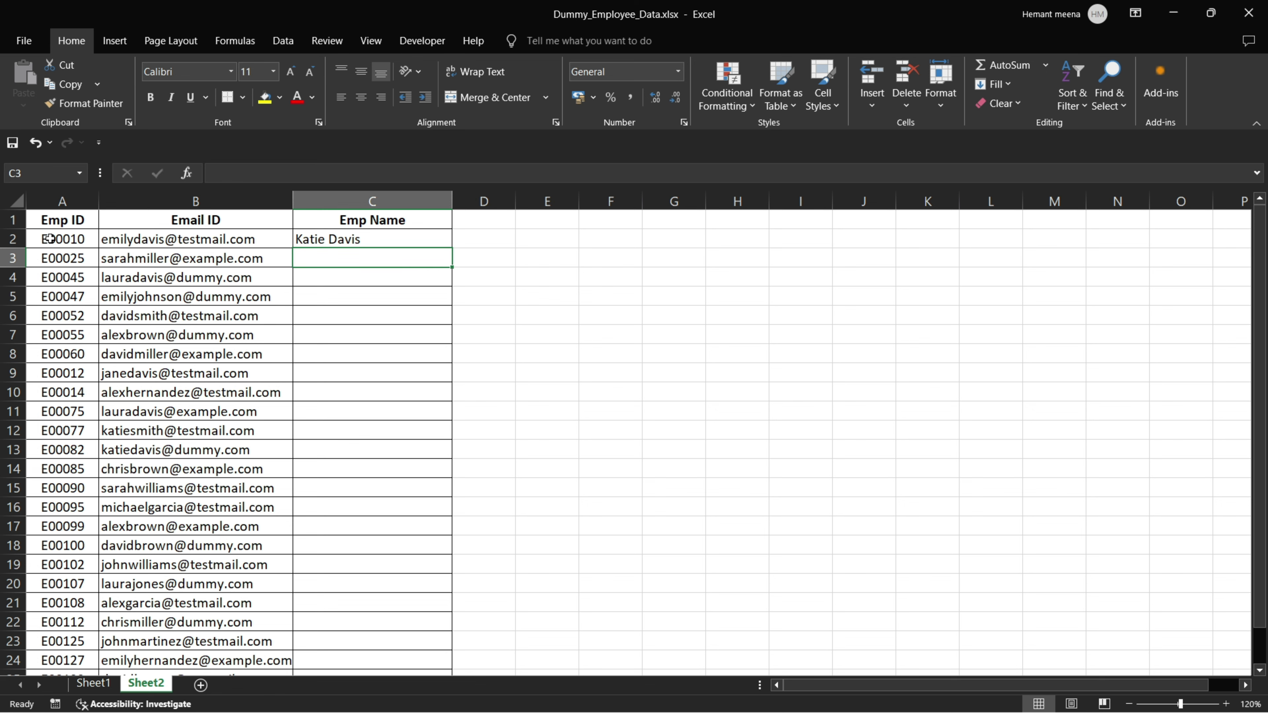
# Fill the VLOOKUP formula from C2 down the Emp Name column through C26
pyautogui.click(328, 238)
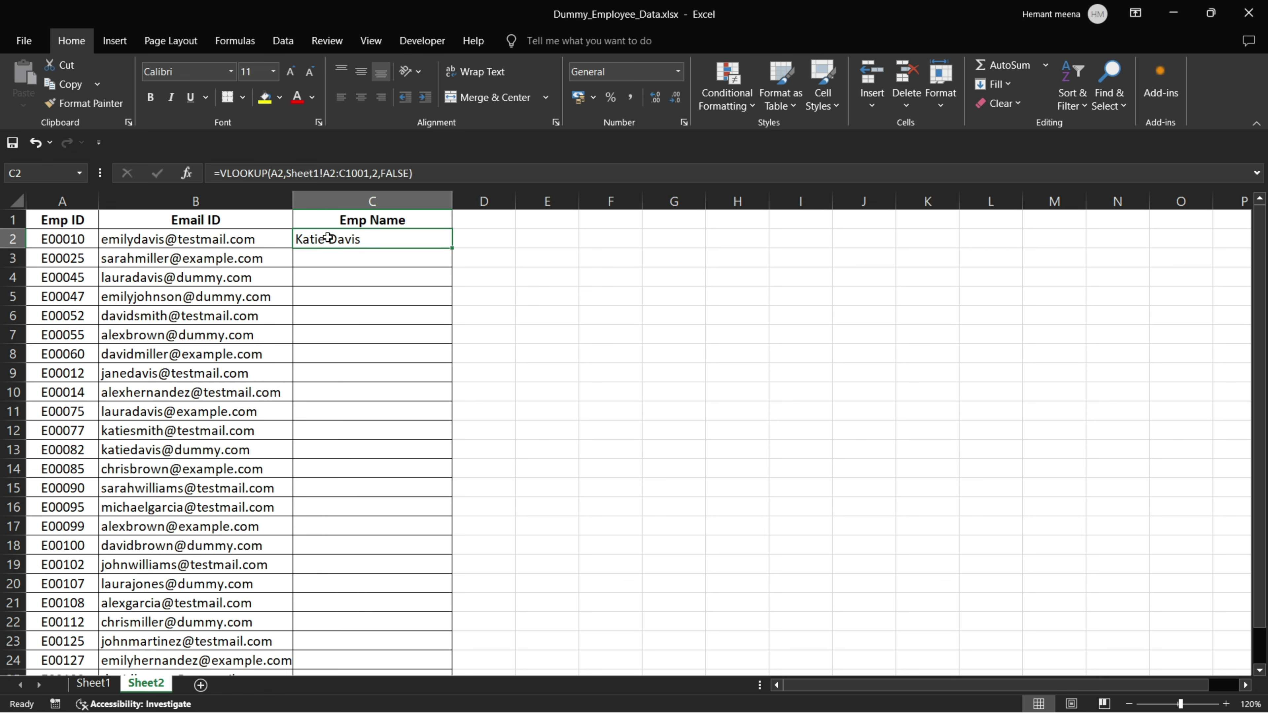
pyautogui.doubleClick(453, 247)
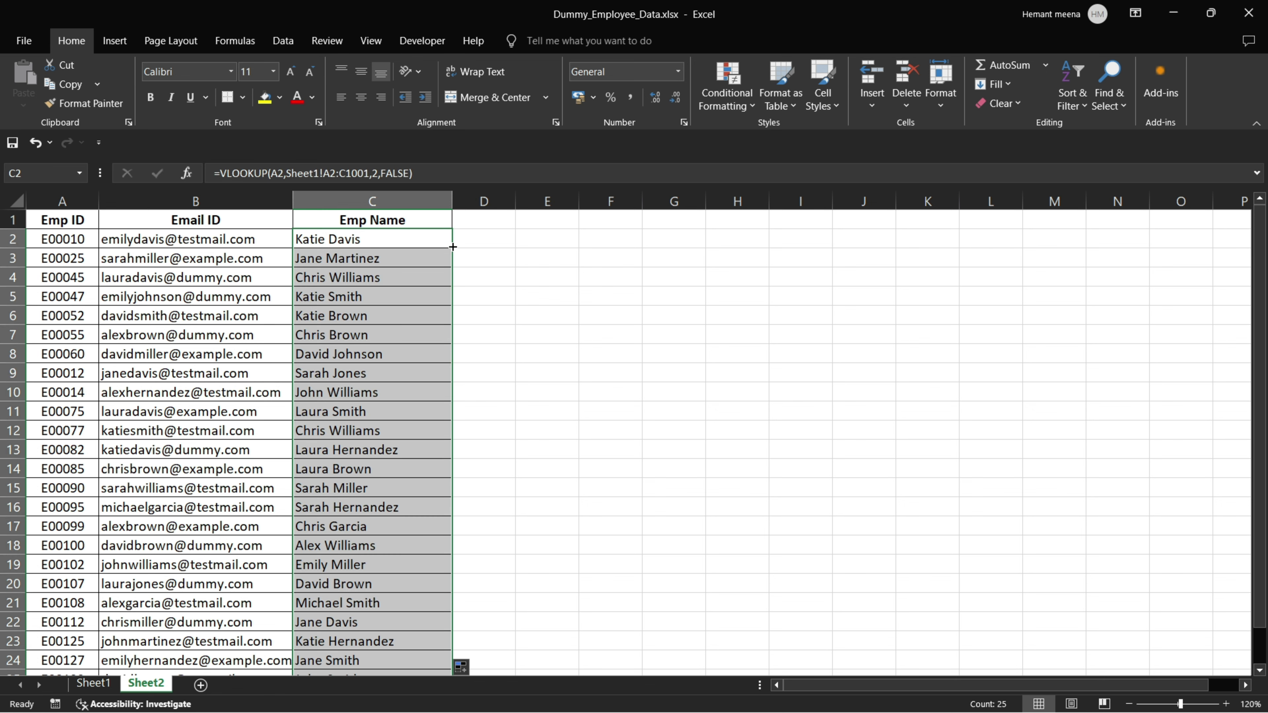
pyautogui.scroll(-3, 523, 415)
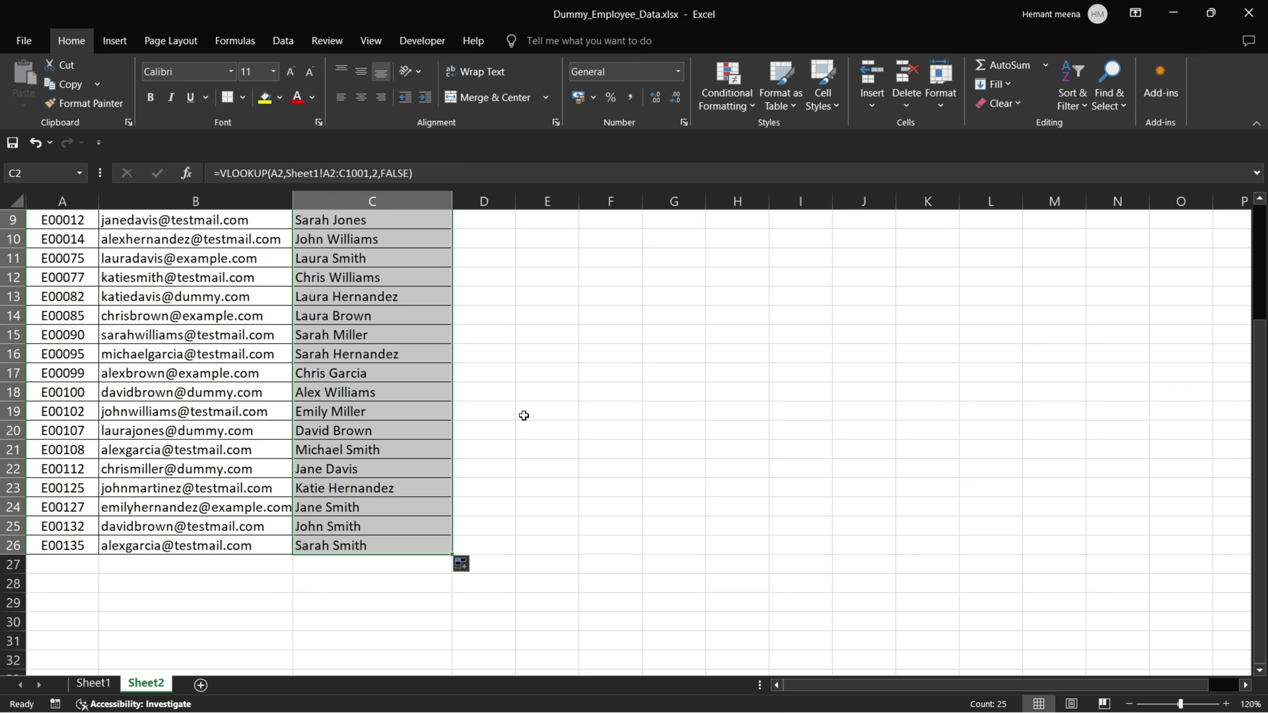
pyautogui.scroll(3, 523, 416)
pyautogui.scroll(-5, 524, 415)
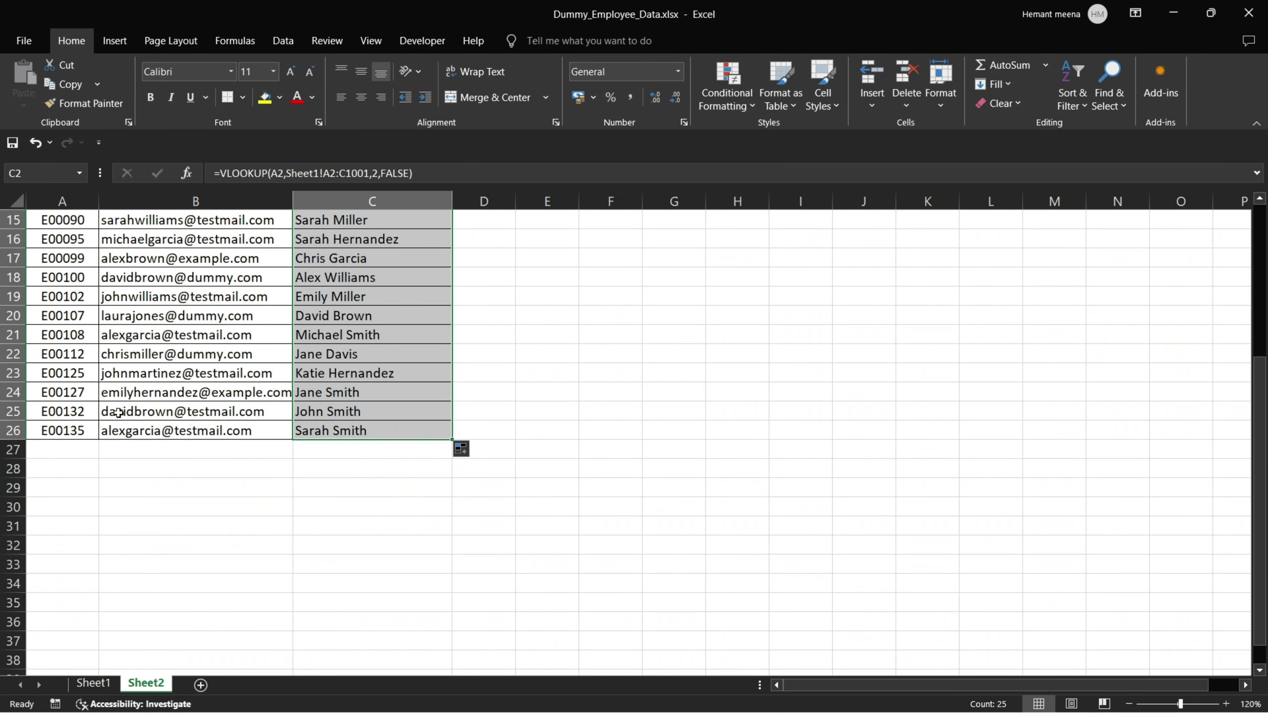
# Compare the name returned in C26 of Sheet2 for E00135 with the matching employee's record in B136 of Sheet1
pyautogui.click(49, 433)
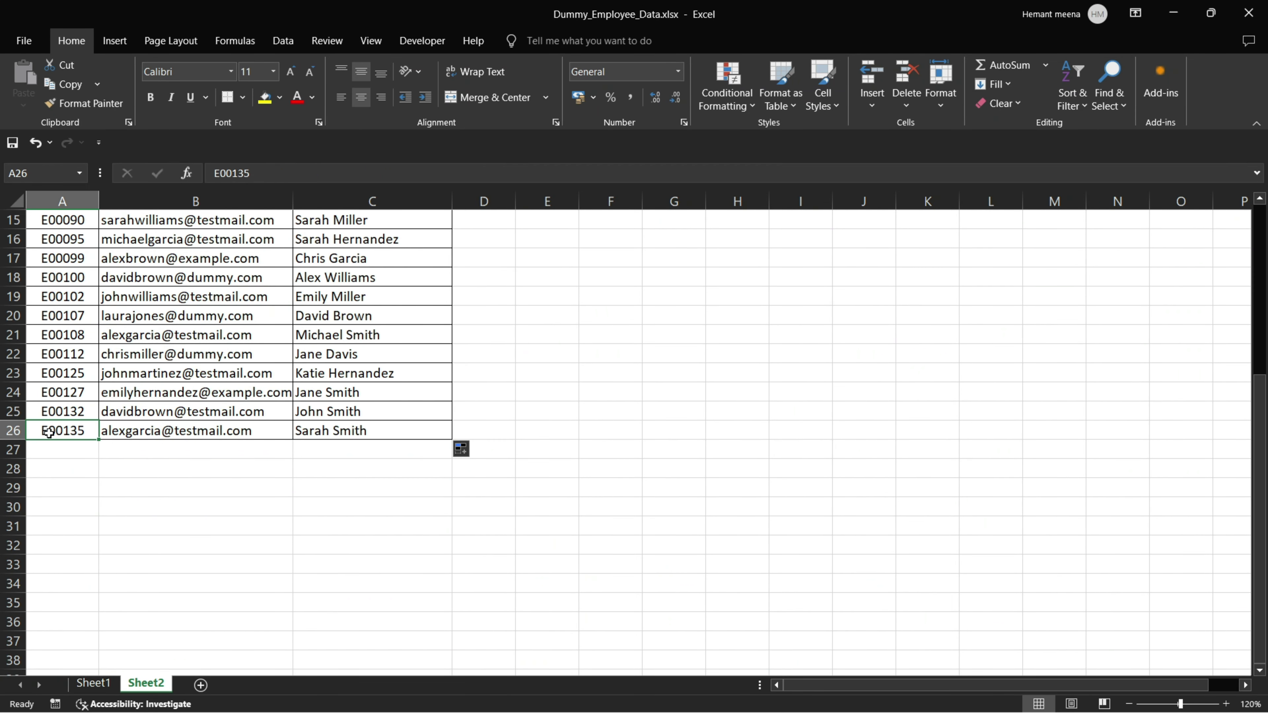
pyautogui.click(353, 436)
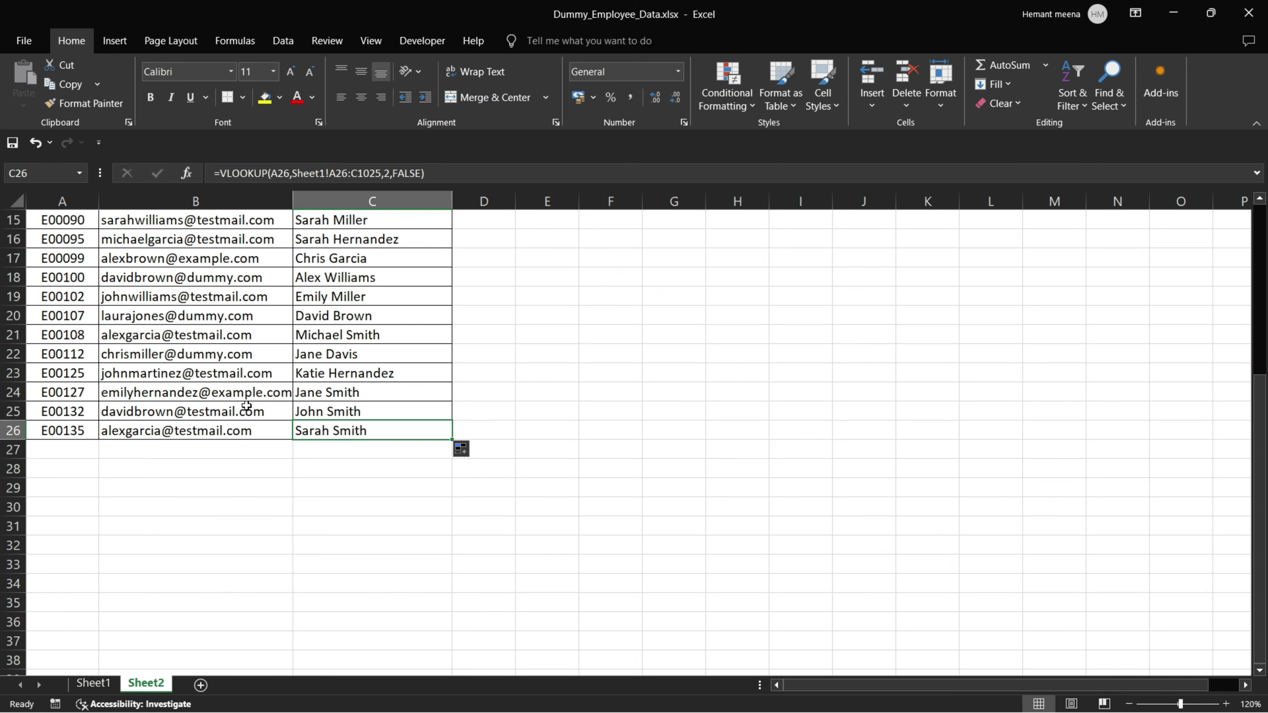
pyautogui.click(94, 683)
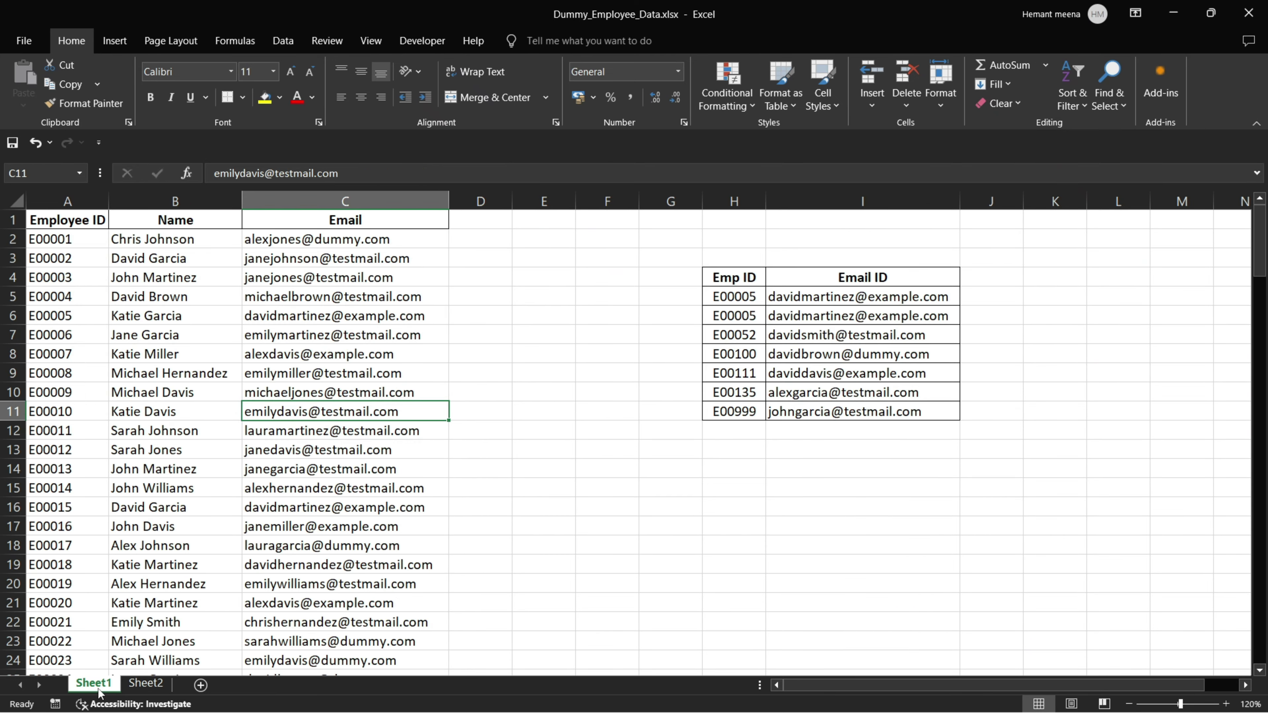
pyautogui.scroll(-20, 221, 575)
pyautogui.scroll(-5, 220, 575)
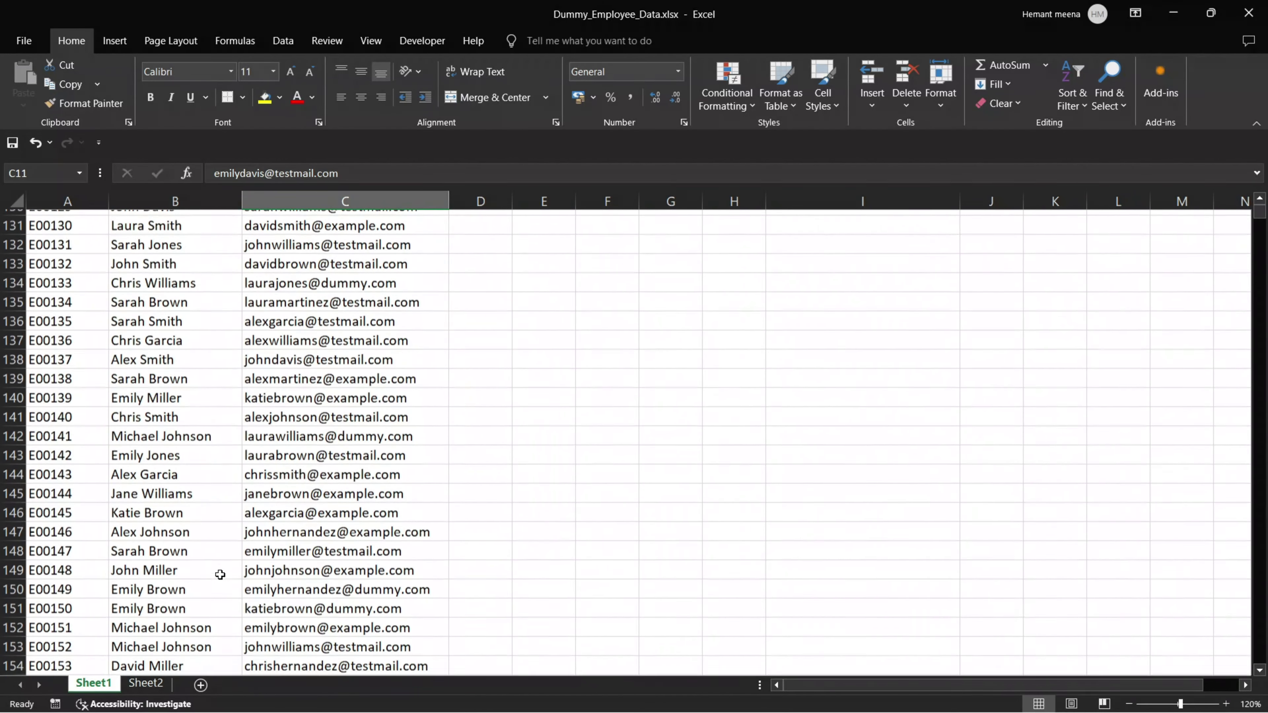
pyautogui.click(164, 320)
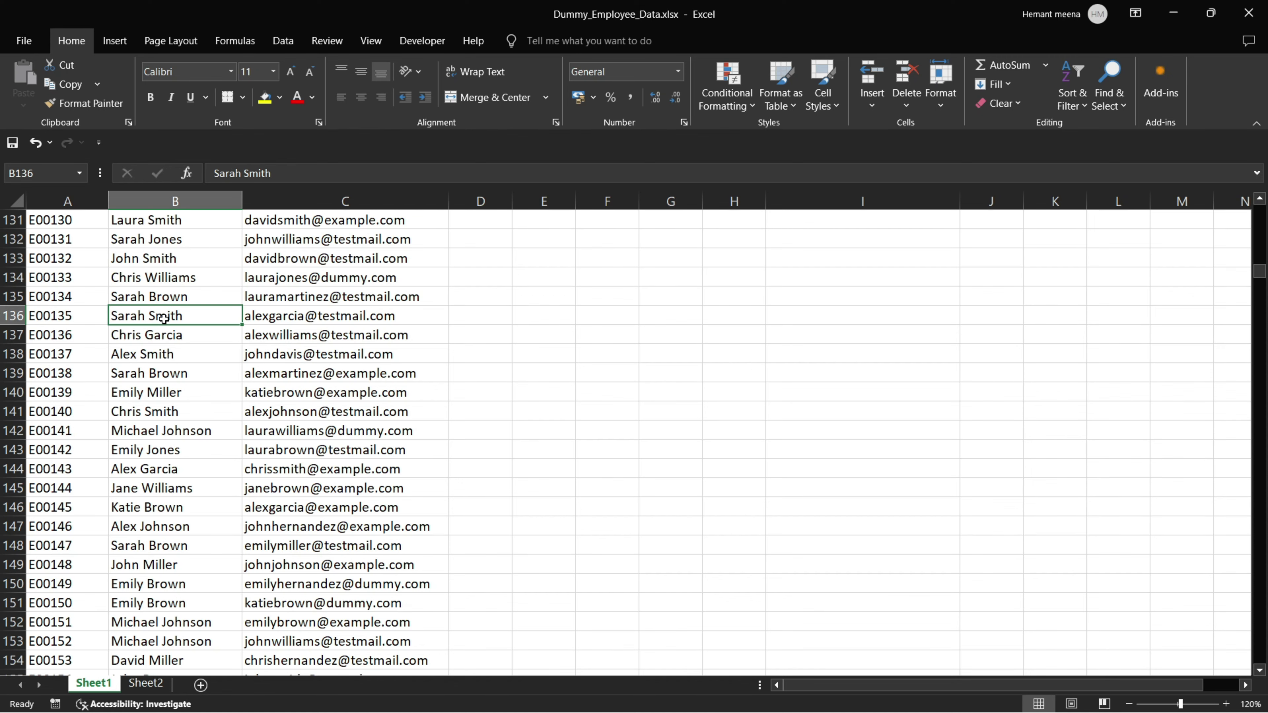
pyautogui.click(143, 684)
pyautogui.scroll(5, 439, 552)
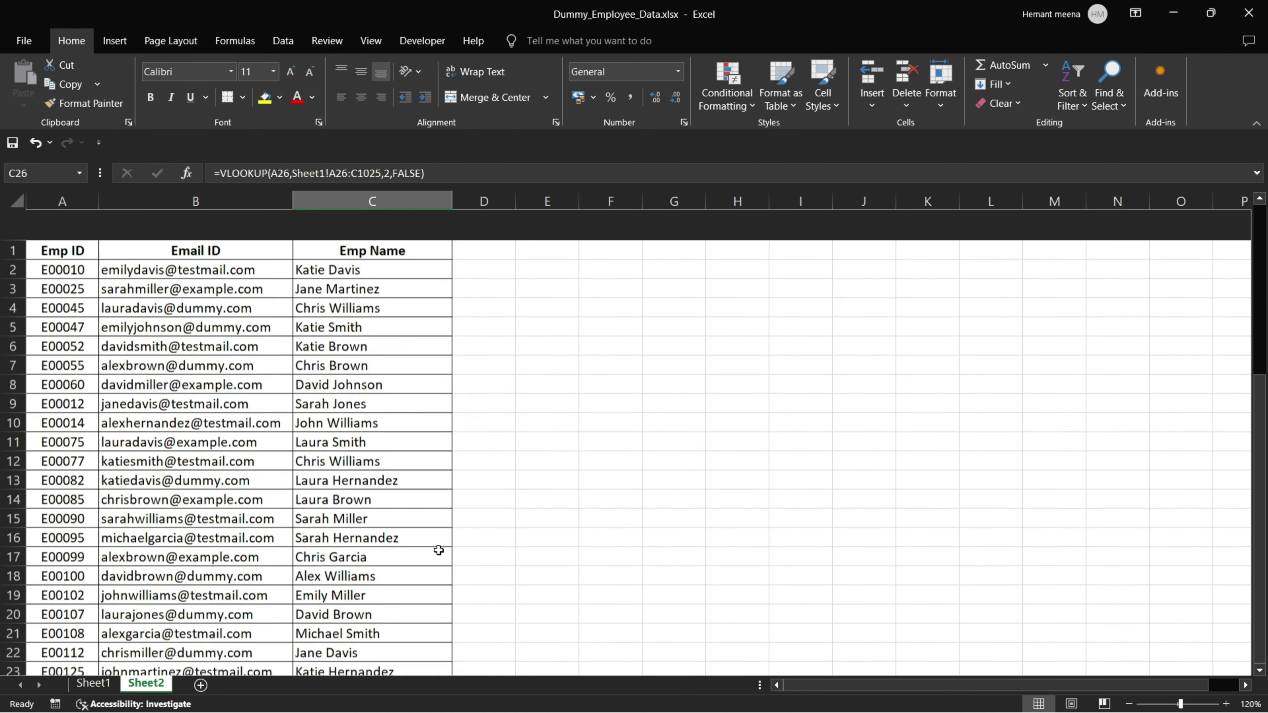
pyautogui.click(495, 241)
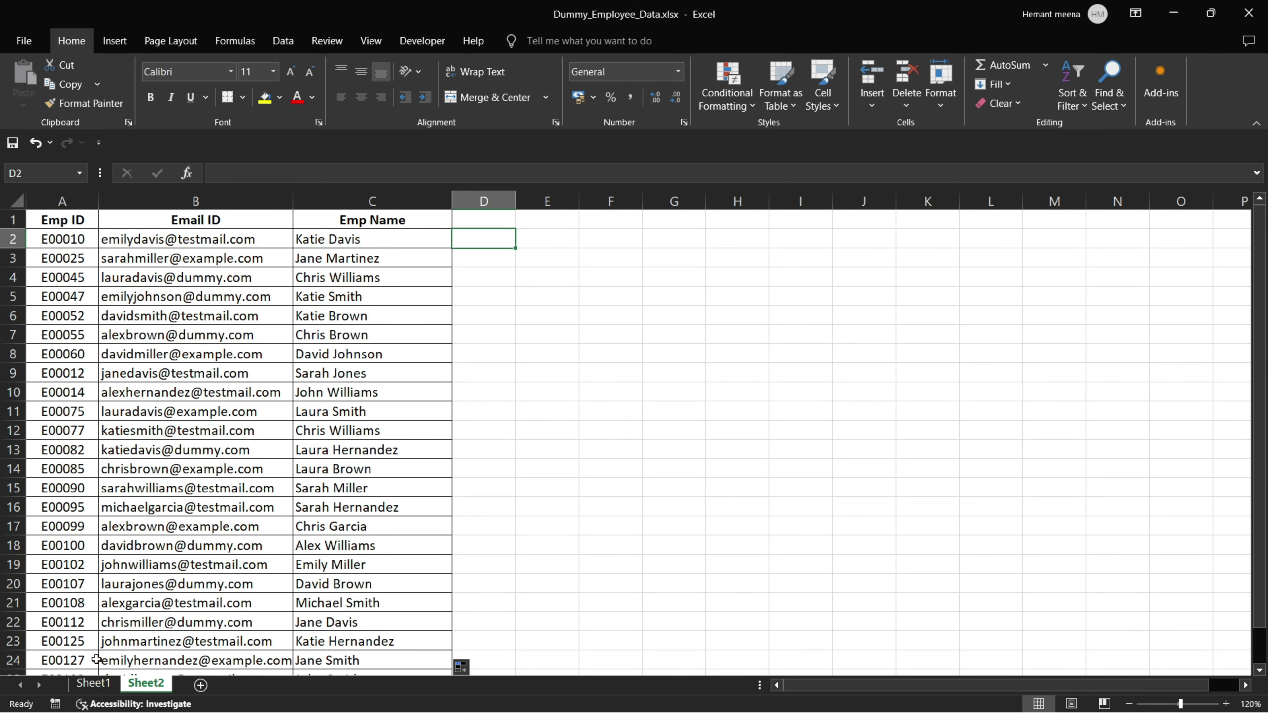
pyautogui.click(96, 686)
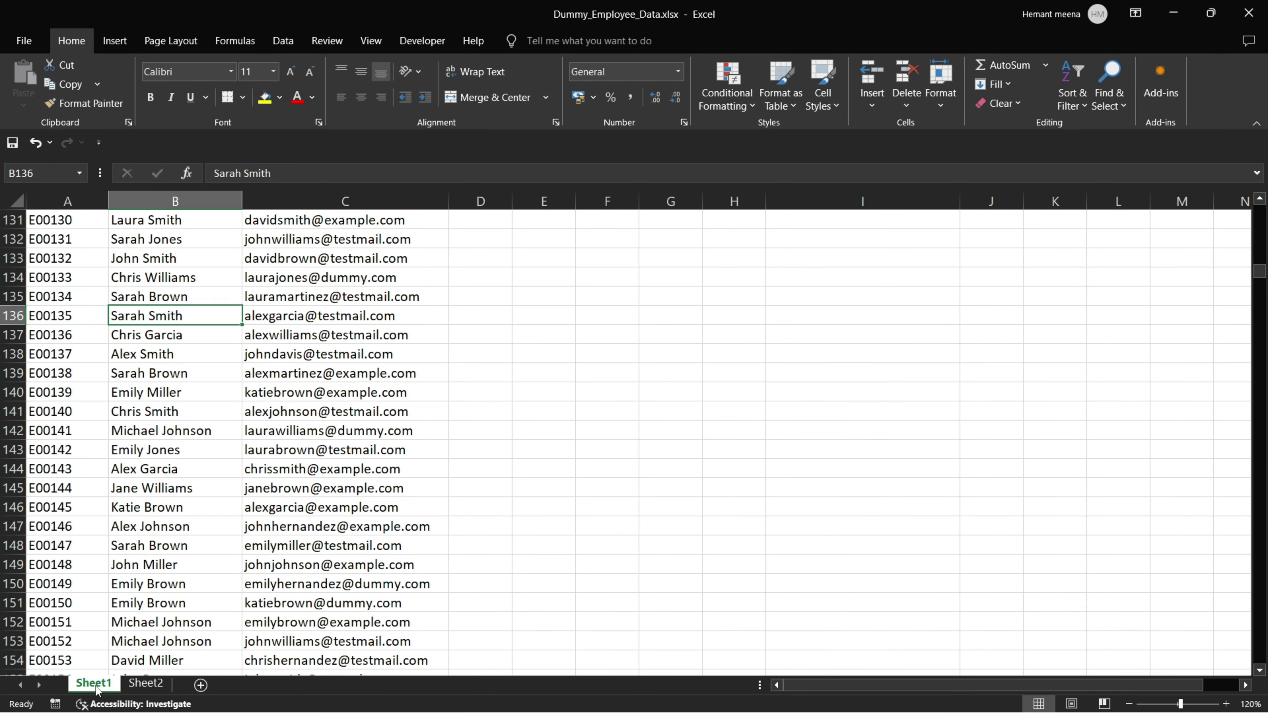
pyautogui.scroll(20, 523, 489)
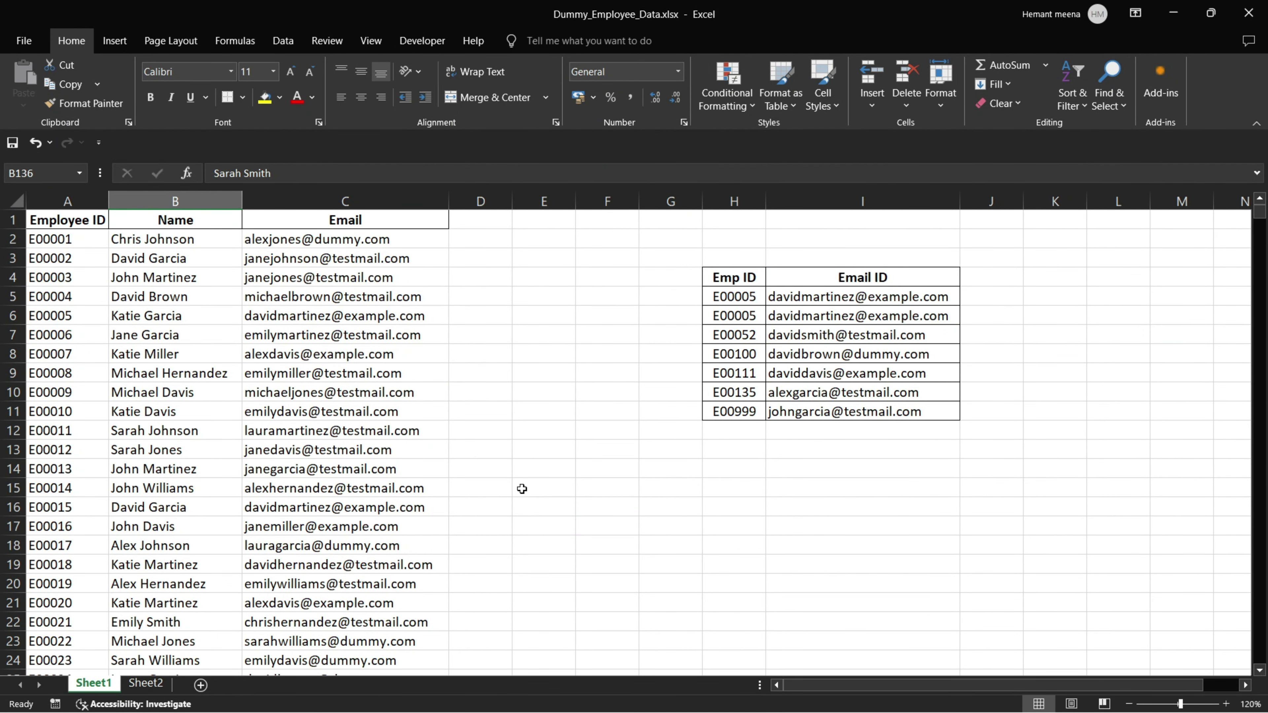
pyautogui.click(146, 684)
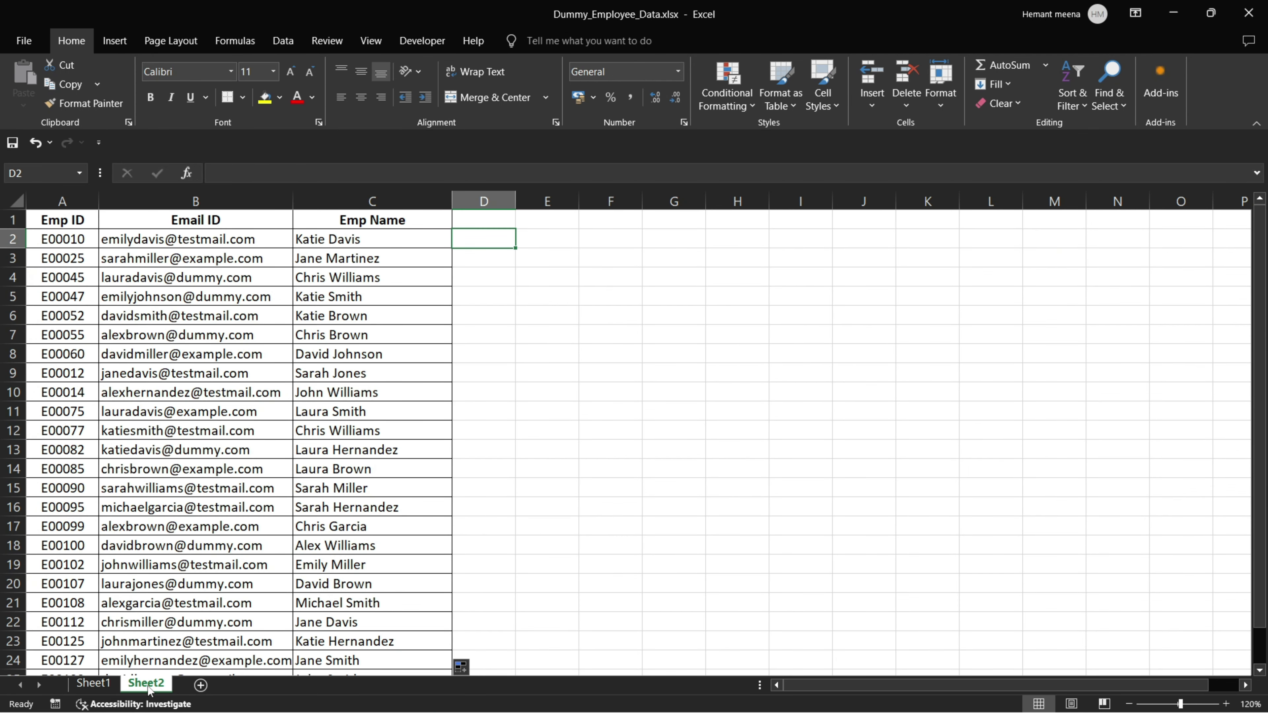